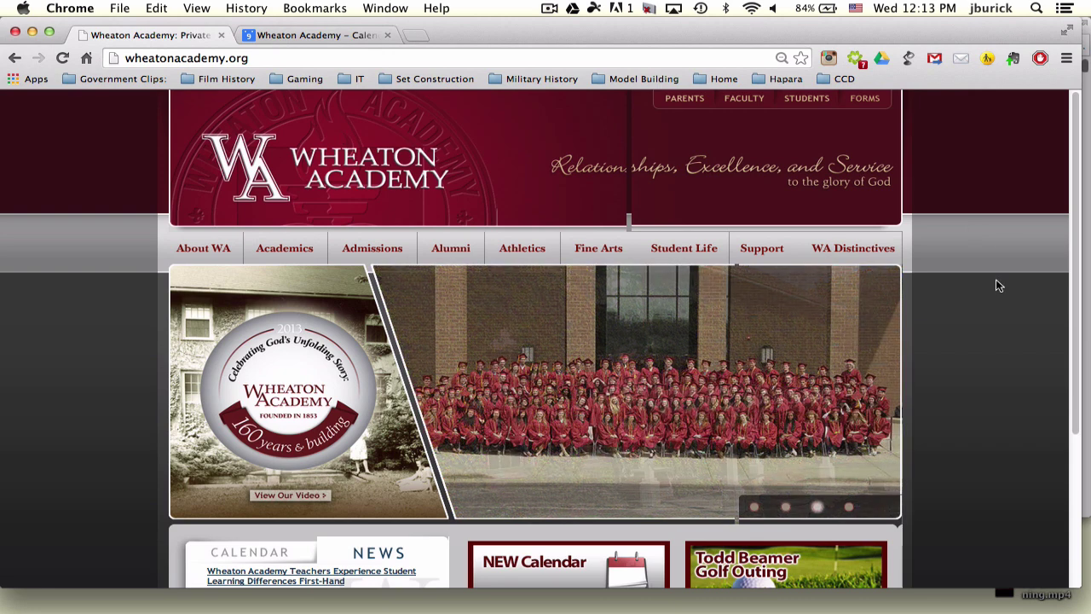
Open the NEW events calendar and keep it in Week view, starting Wednesday, Jul 9, 2014.
scroll(963, 273, "down", 2)
scroll(966, 279, "down", 4)
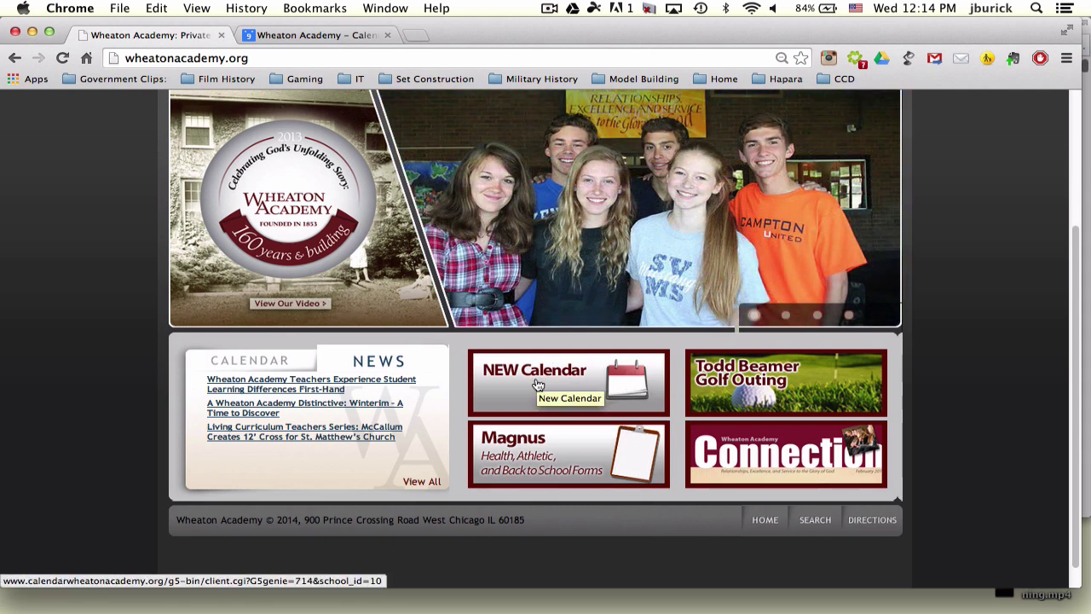
left_click(538, 385)
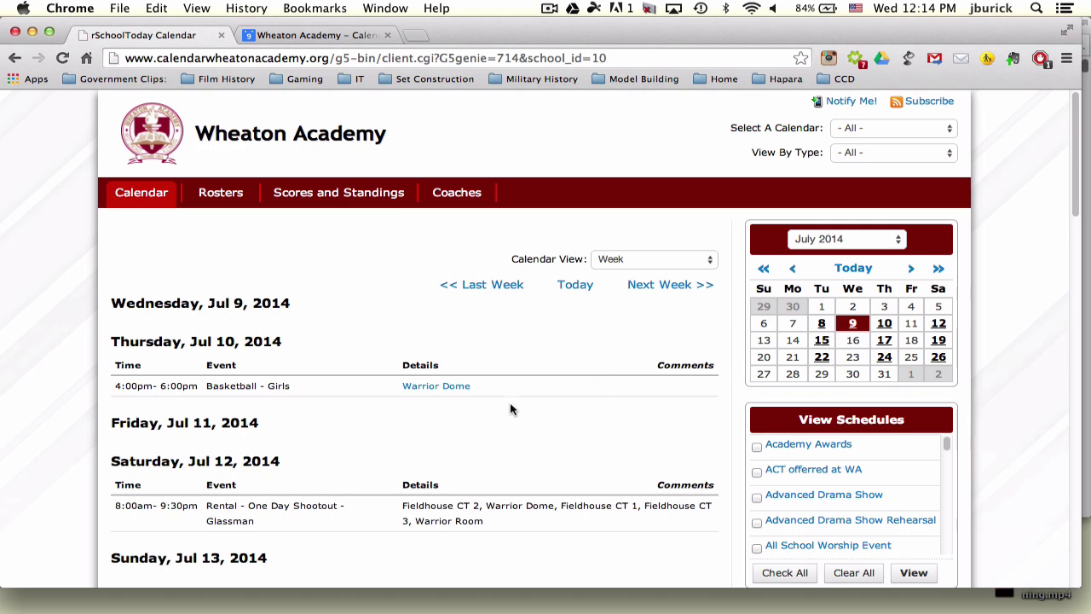
scroll(510, 409, "down", 3)
left_click(657, 165)
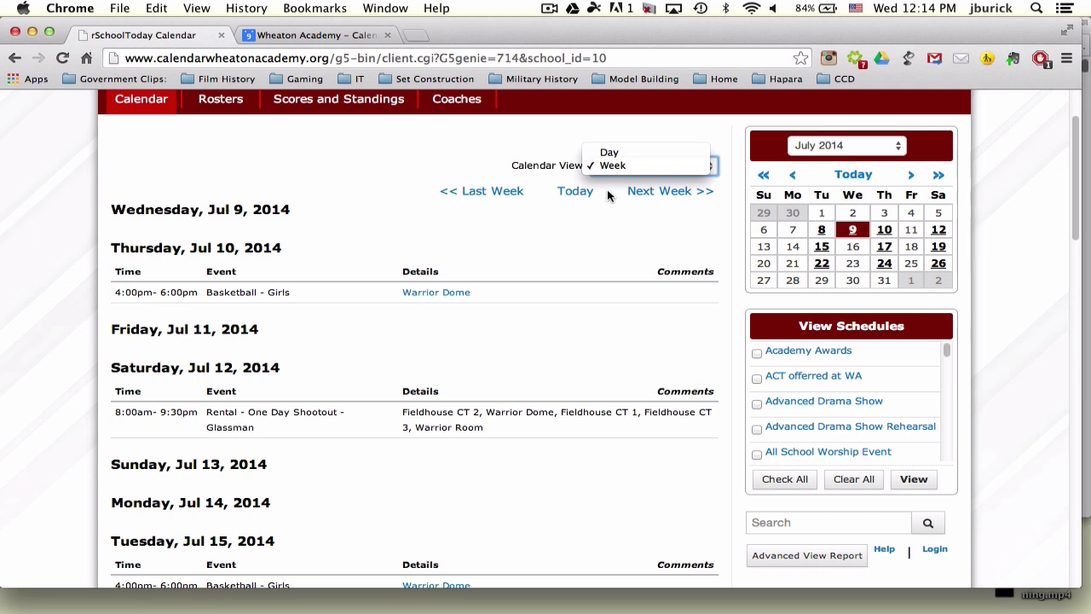
left_click(627, 166)
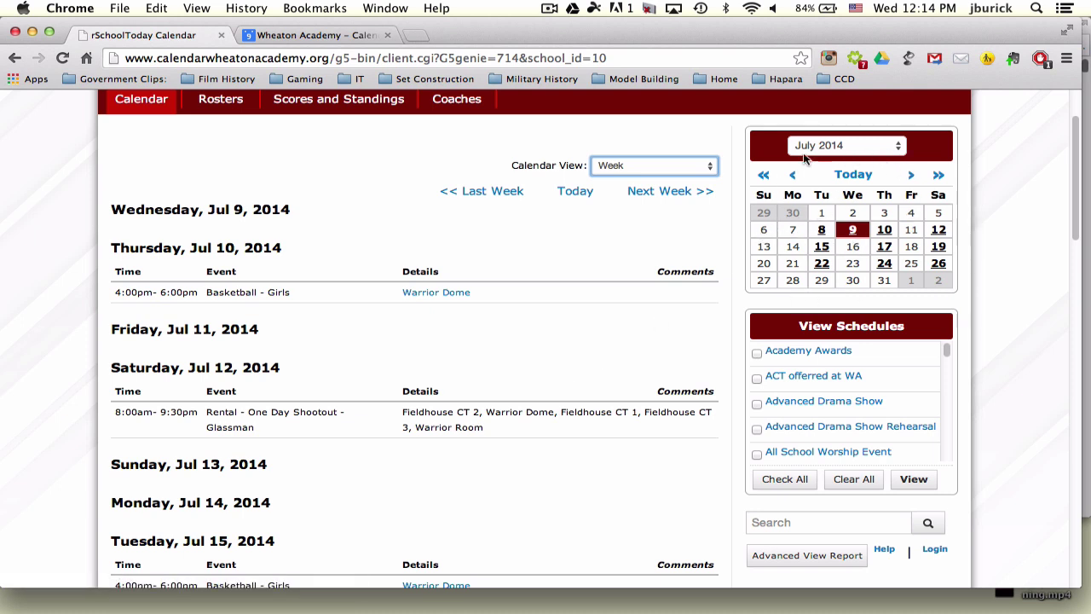
Jump to August 2014, pick the 25th, and scroll through that week's orientation, classes and games.
left_click(903, 150)
left_click(883, 161)
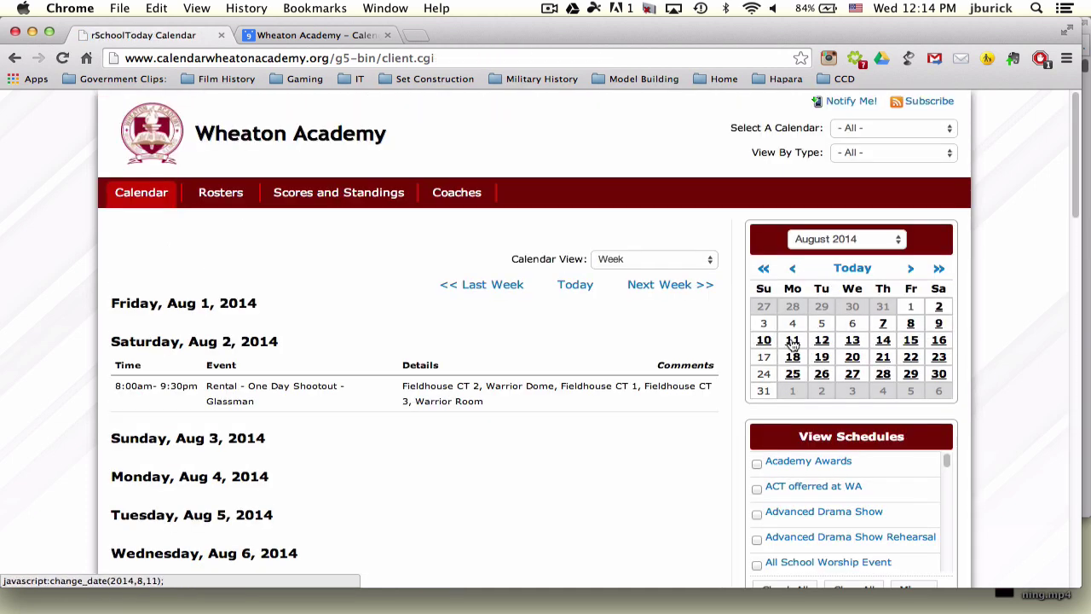
left_click(793, 376)
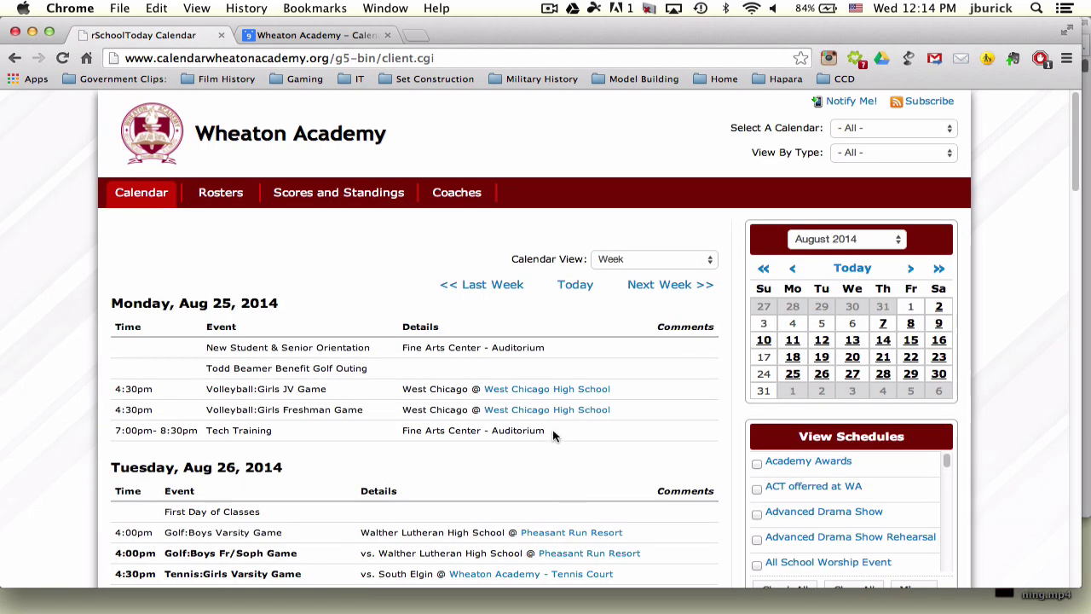
scroll(555, 437, "down", 5)
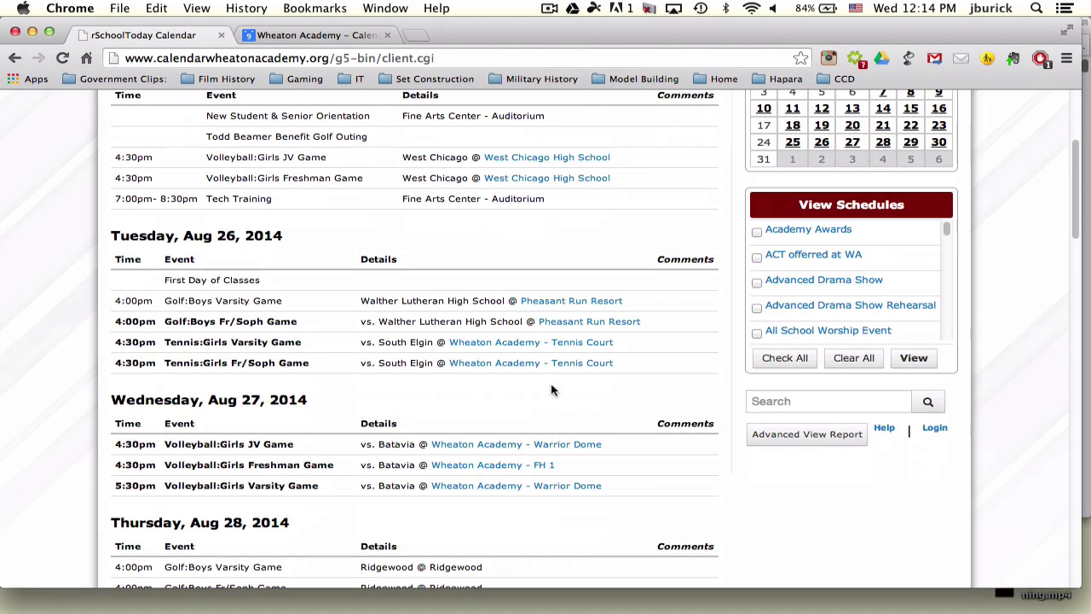
scroll(551, 390, "down", 3)
scroll(550, 389, "down", 2)
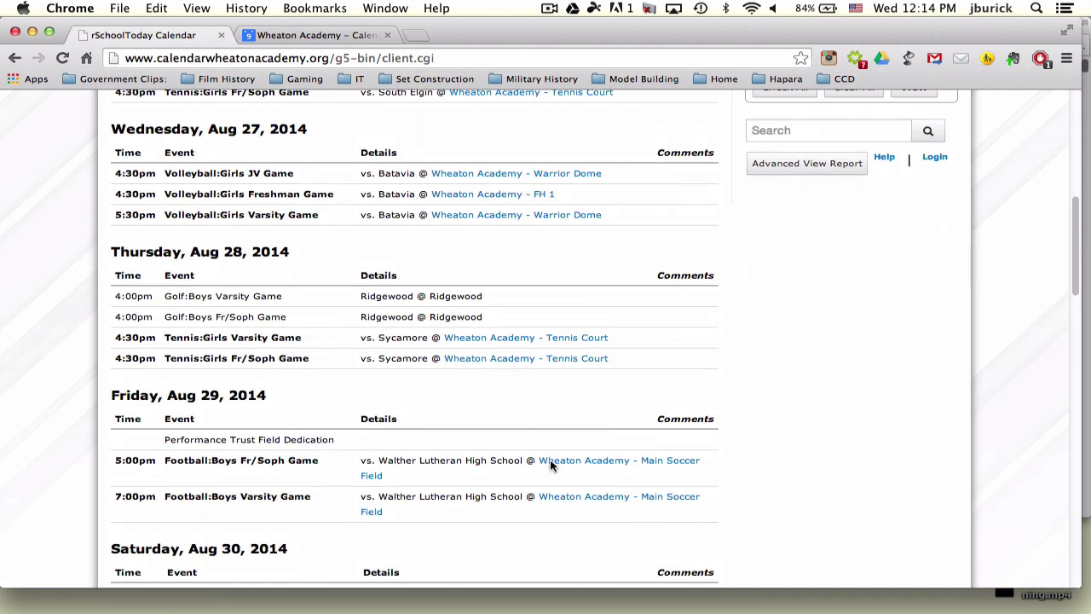
scroll(558, 343, "down", 3)
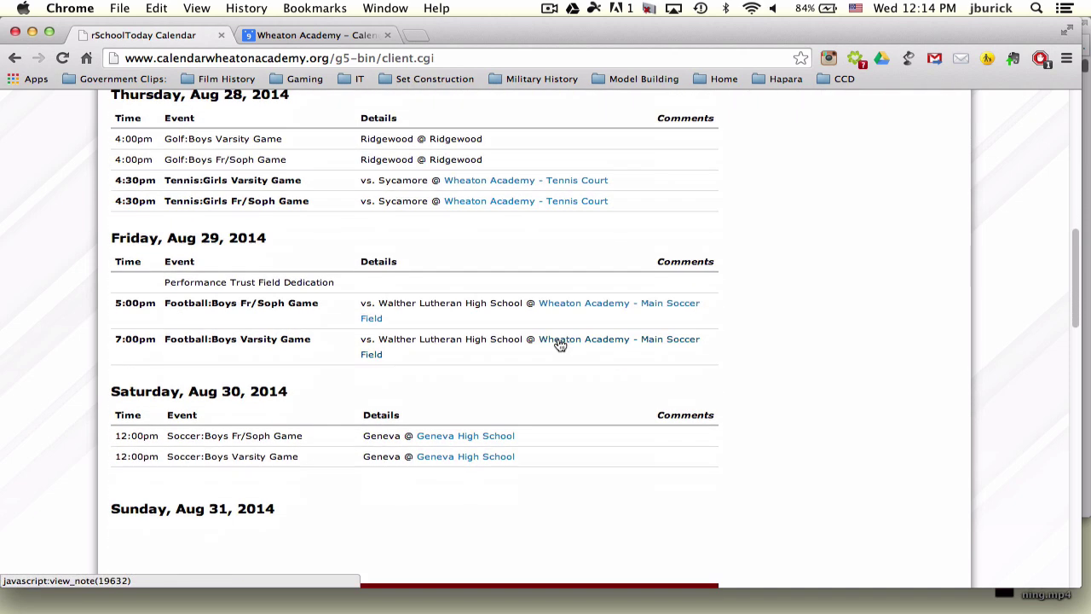
scroll(558, 343, "up", 6)
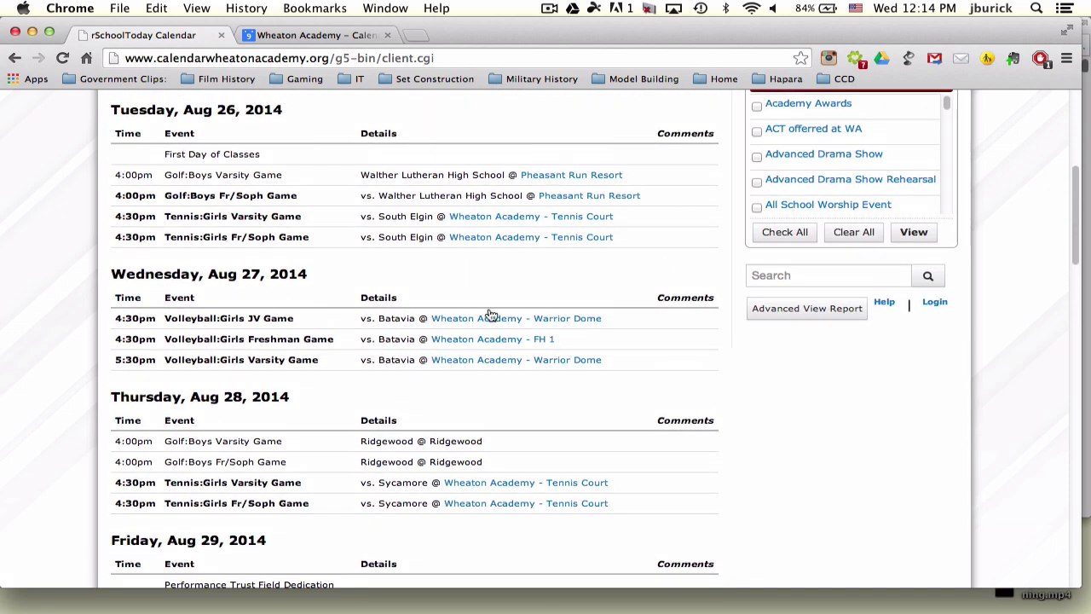
scroll(549, 372, "up", 6)
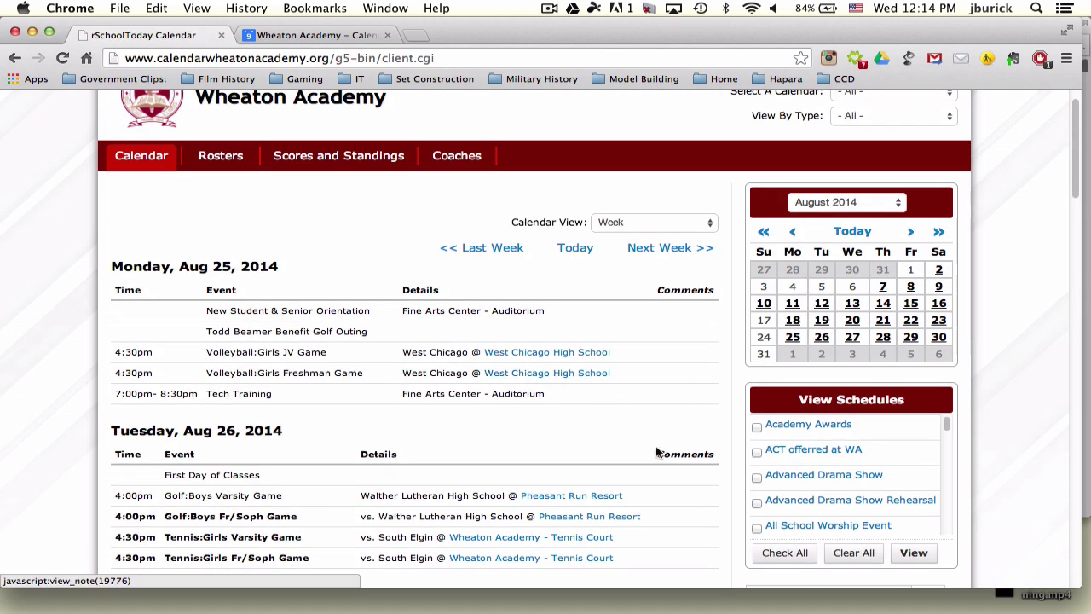
scroll(993, 457, "down", 2)
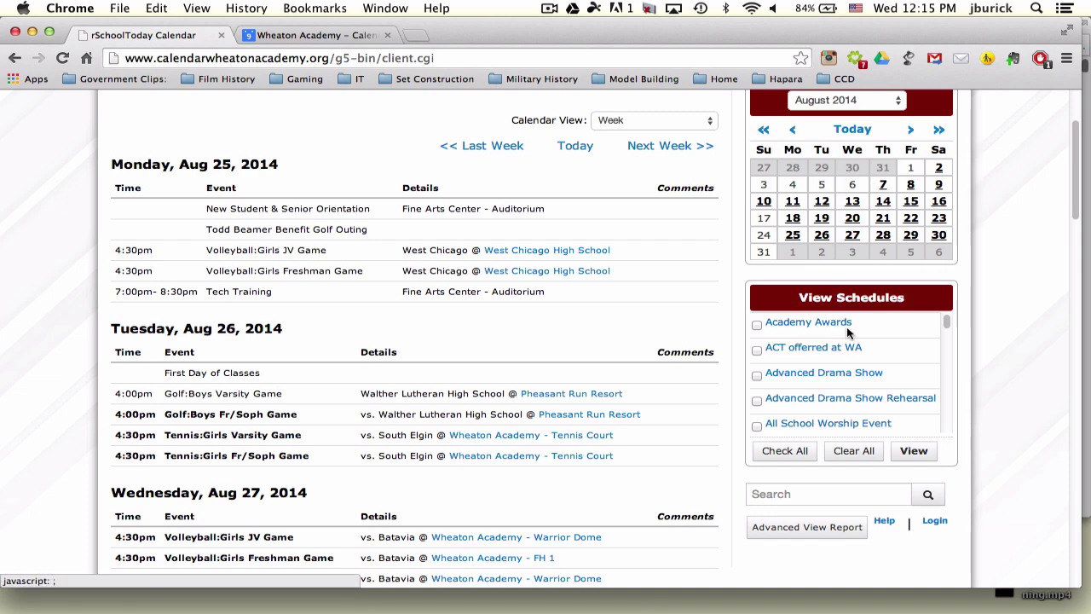
scroll(886, 370, "down", 10)
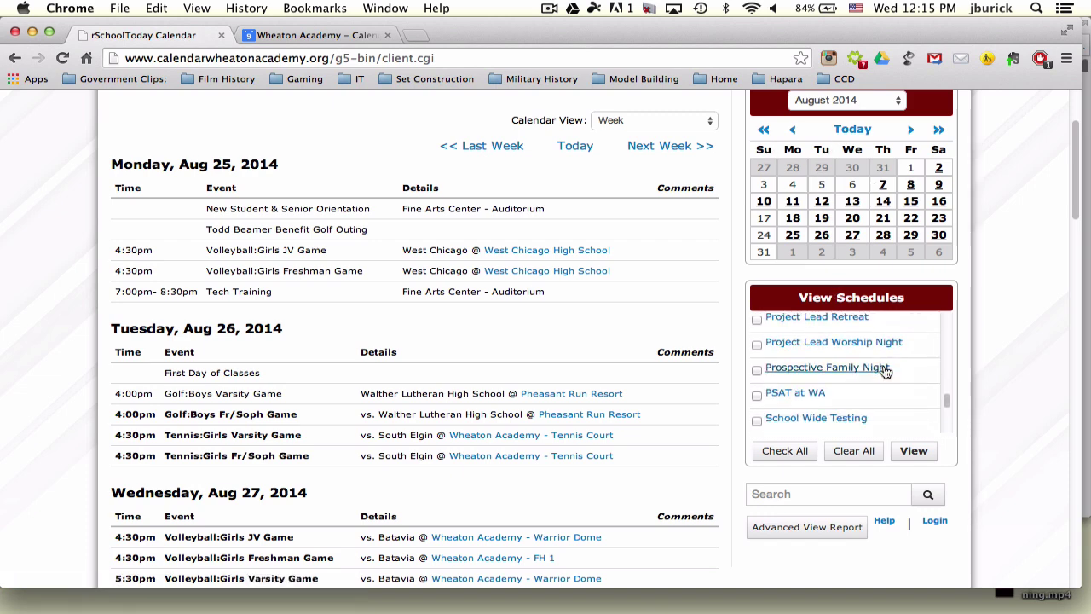
scroll(886, 371, "down", 8)
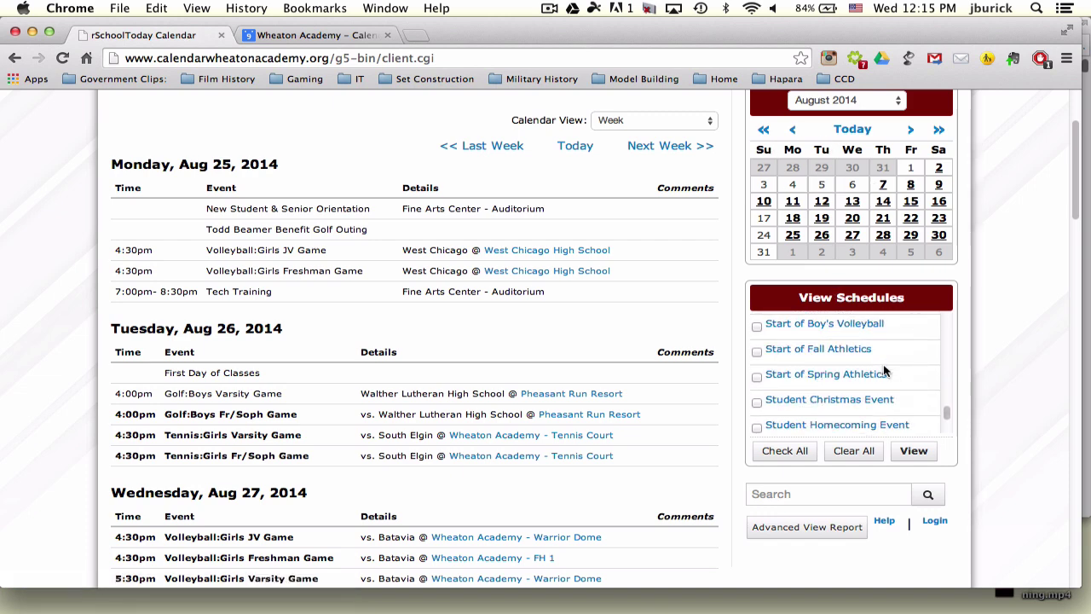
scroll(883, 371, "down", 5)
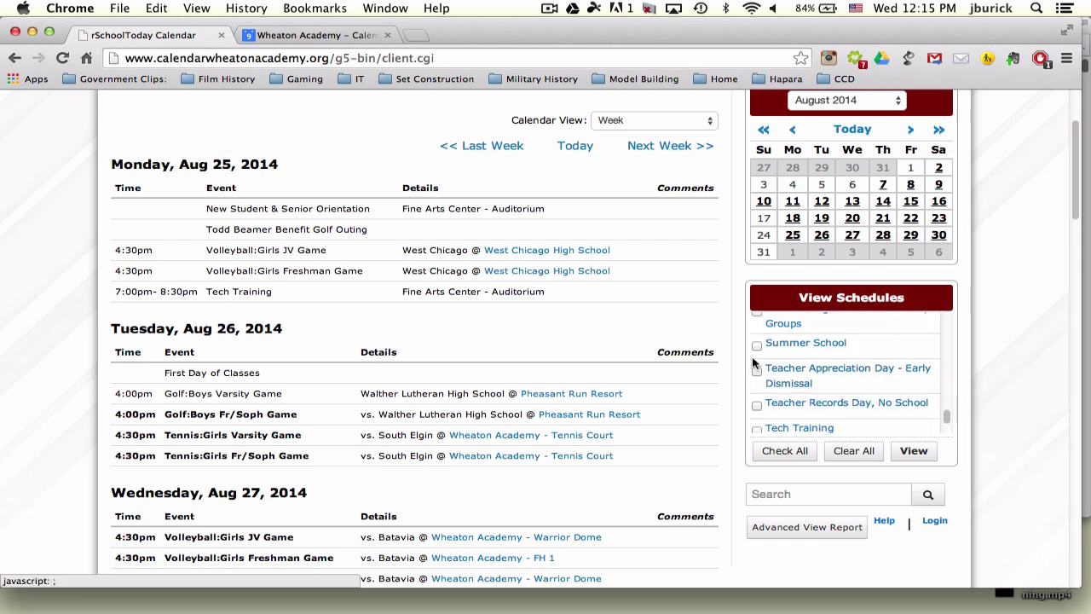
left_click(910, 450)
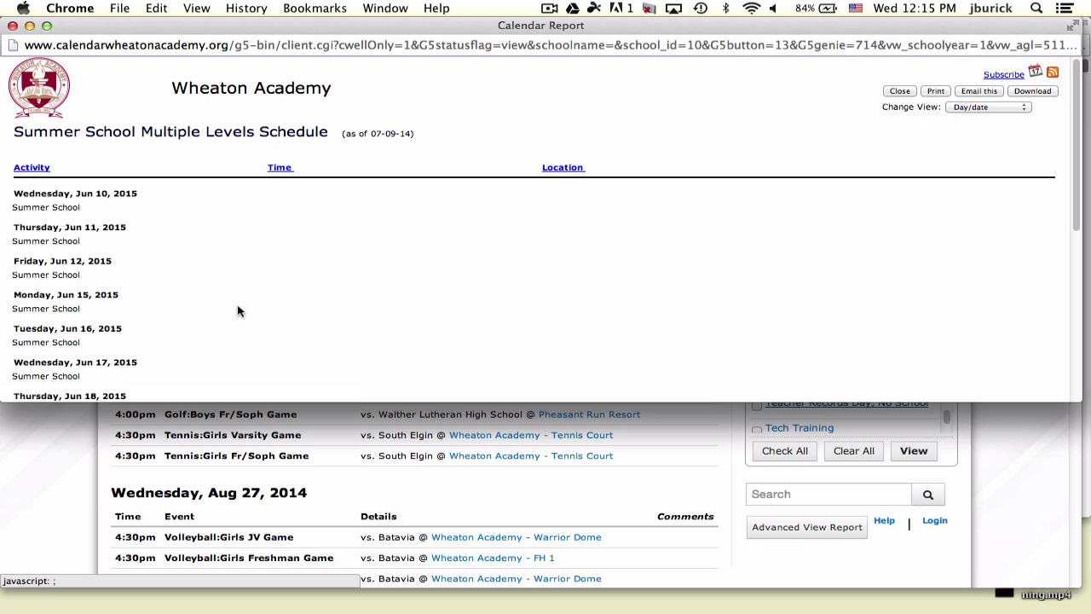
scroll(238, 311, "down", 1)
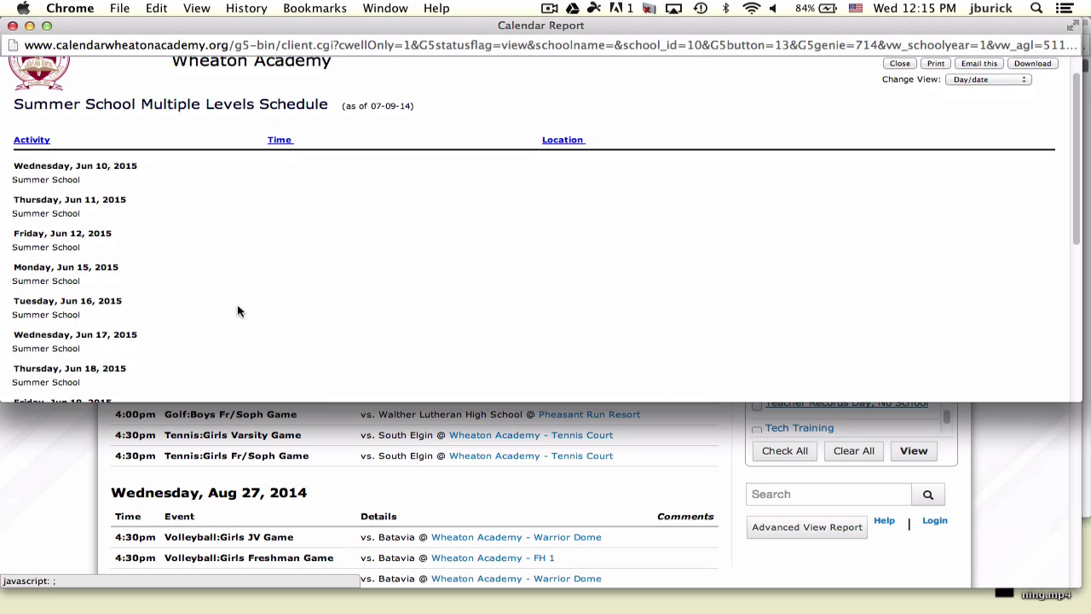
left_click(13, 29)
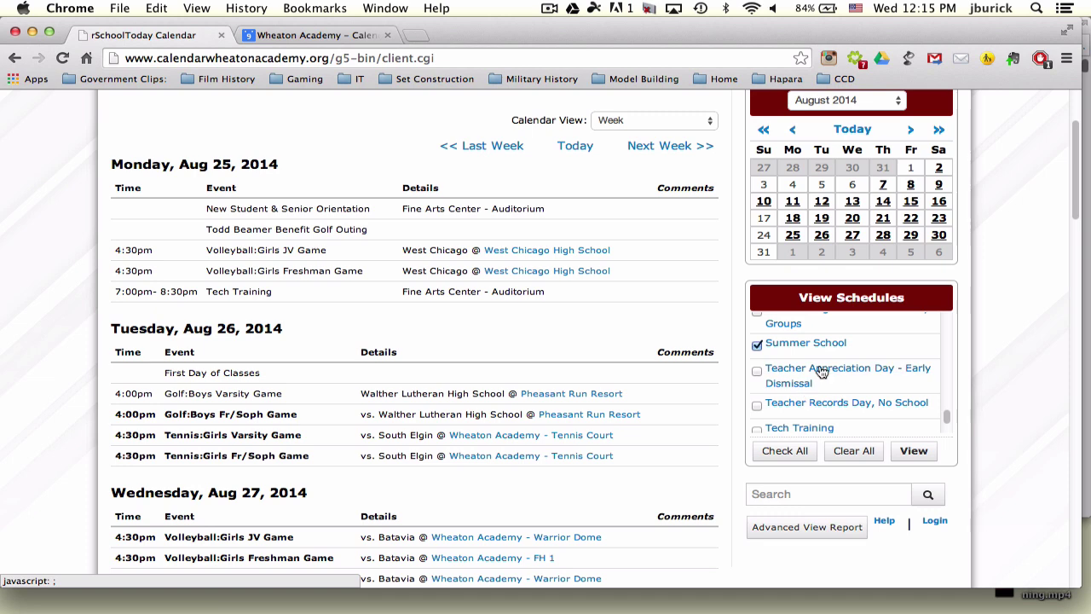
left_click(756, 345)
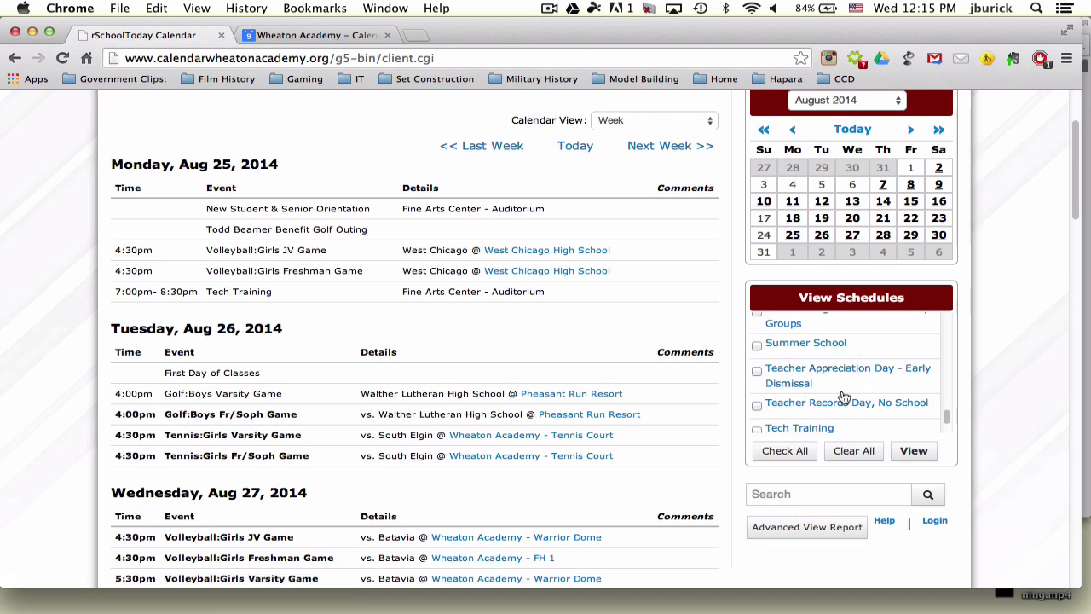
scroll(593, 330, "up", 4)
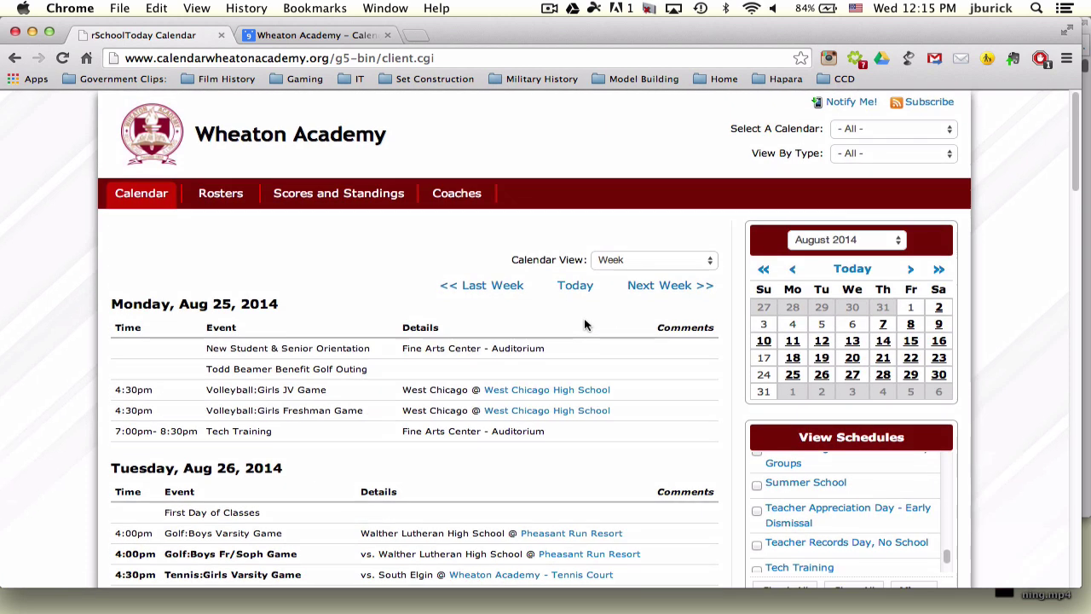
scroll(585, 324, "down", 10)
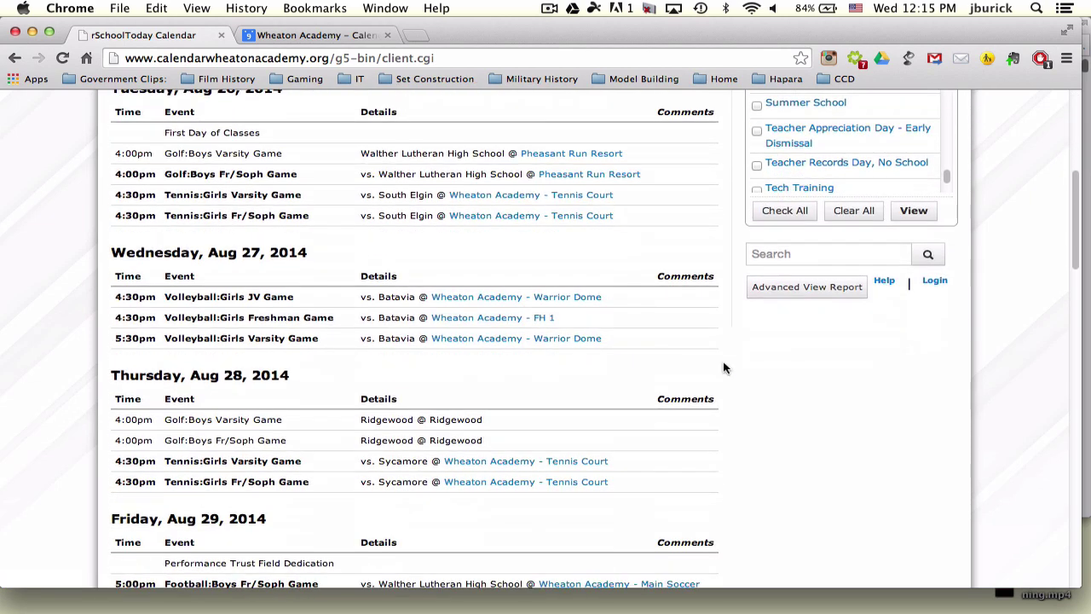
In the advanced report builder, exclude conference and non-conference events, choose This School Year, and generate.
left_click(795, 289)
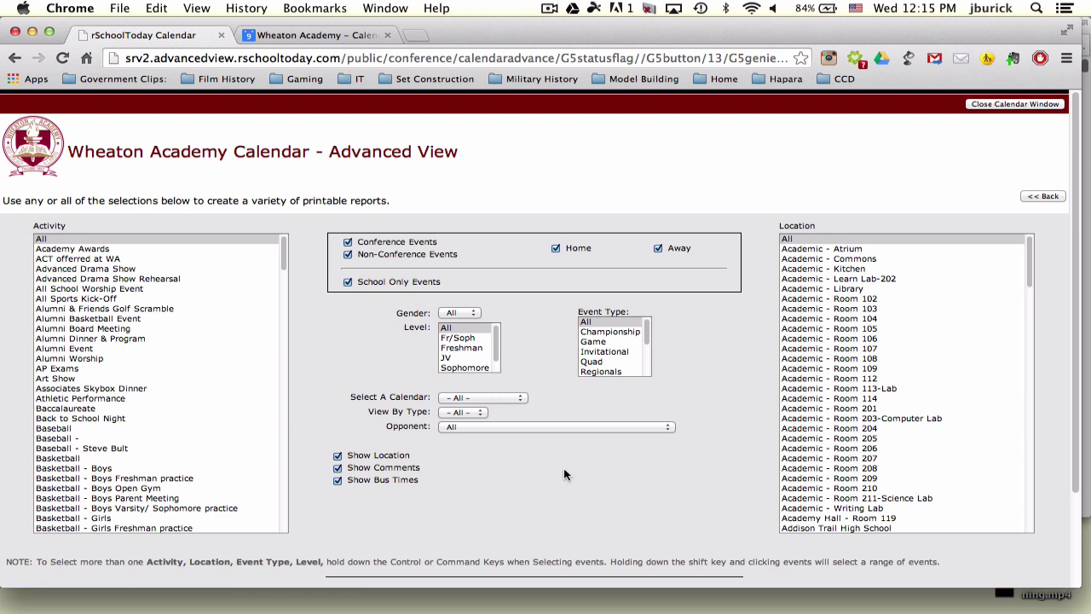
left_click(349, 243)
left_click(347, 255)
scroll(343, 356, "down", 3)
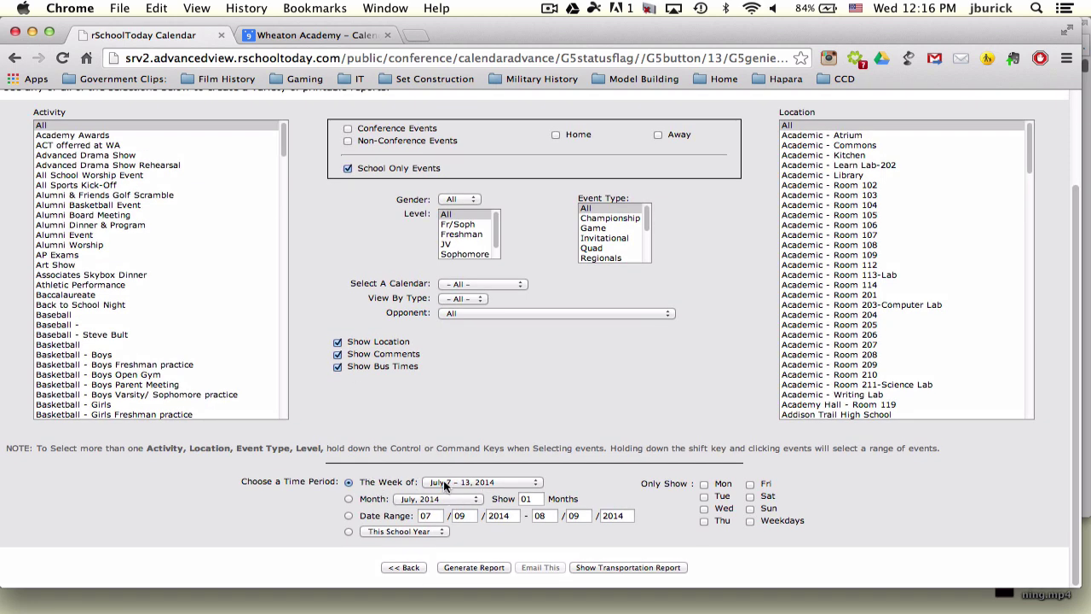
left_click(349, 533)
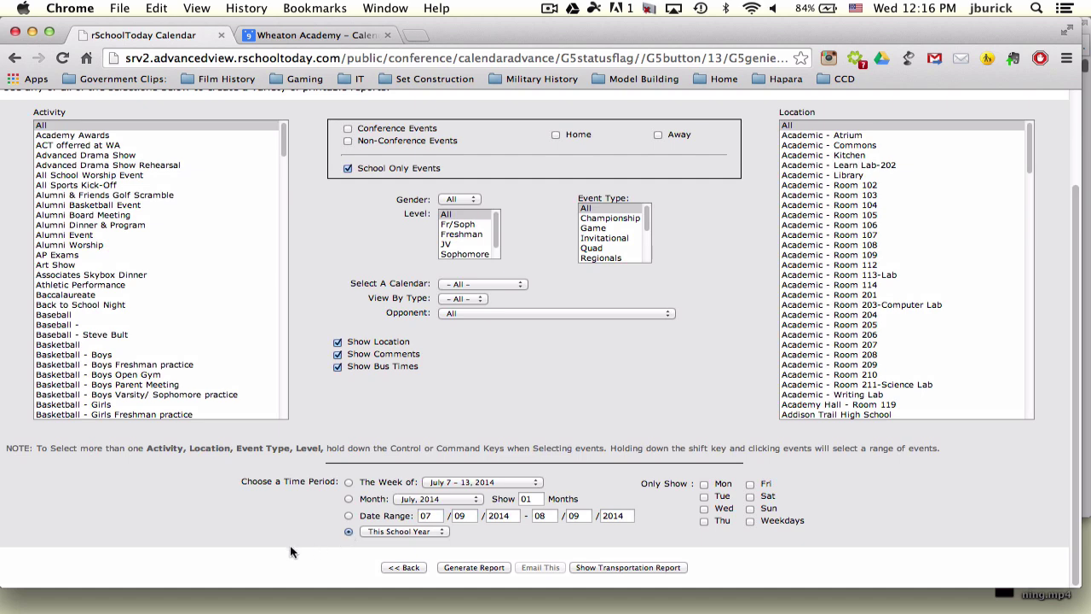
left_click(464, 567)
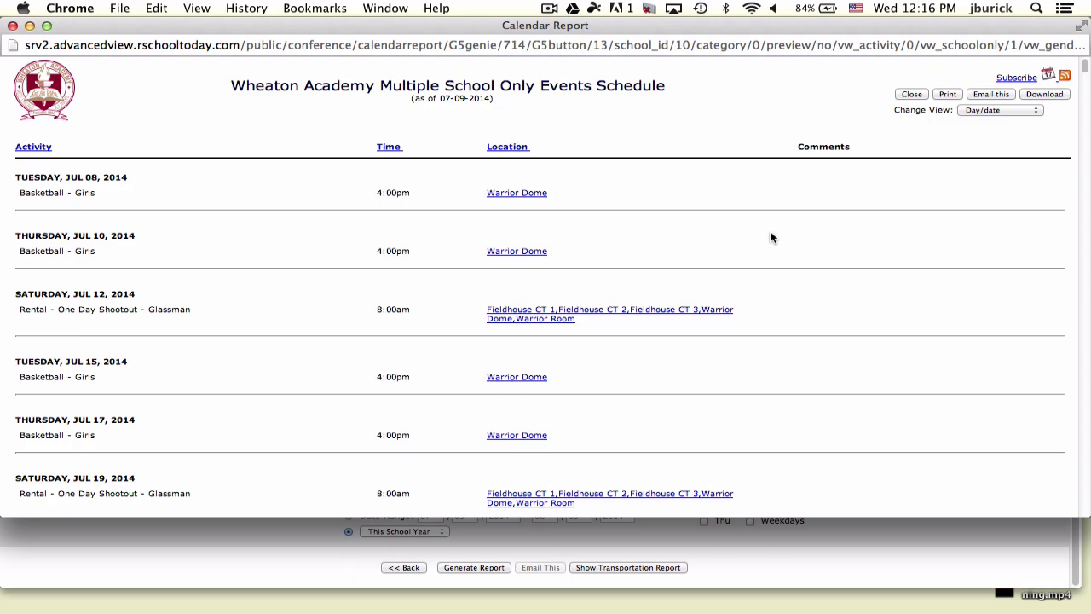
scroll(789, 278, "down", 5)
scroll(789, 277, "down", 20)
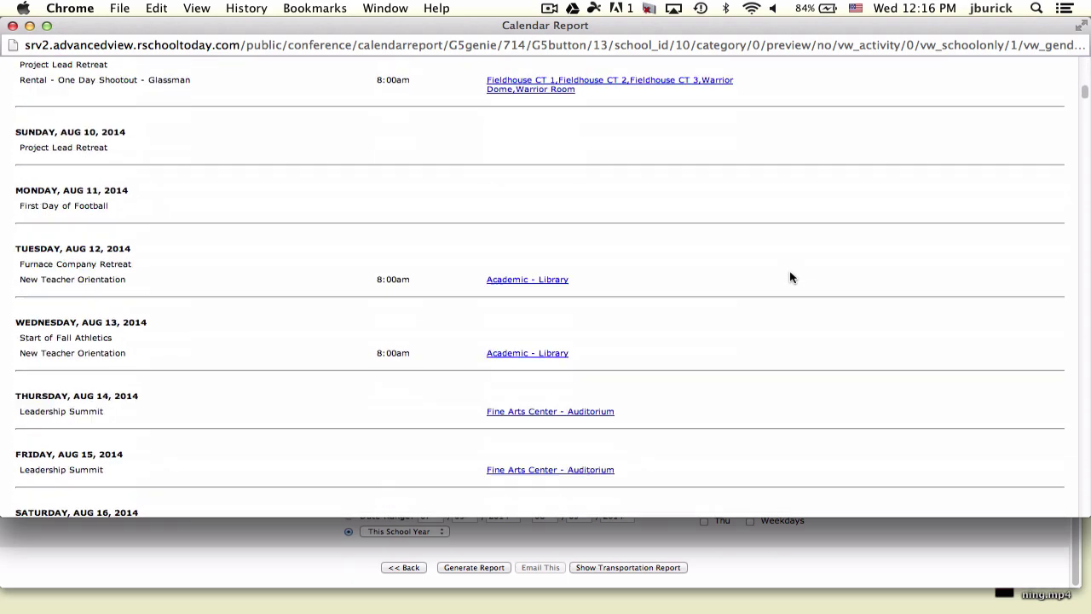
scroll(791, 275, "down", 20)
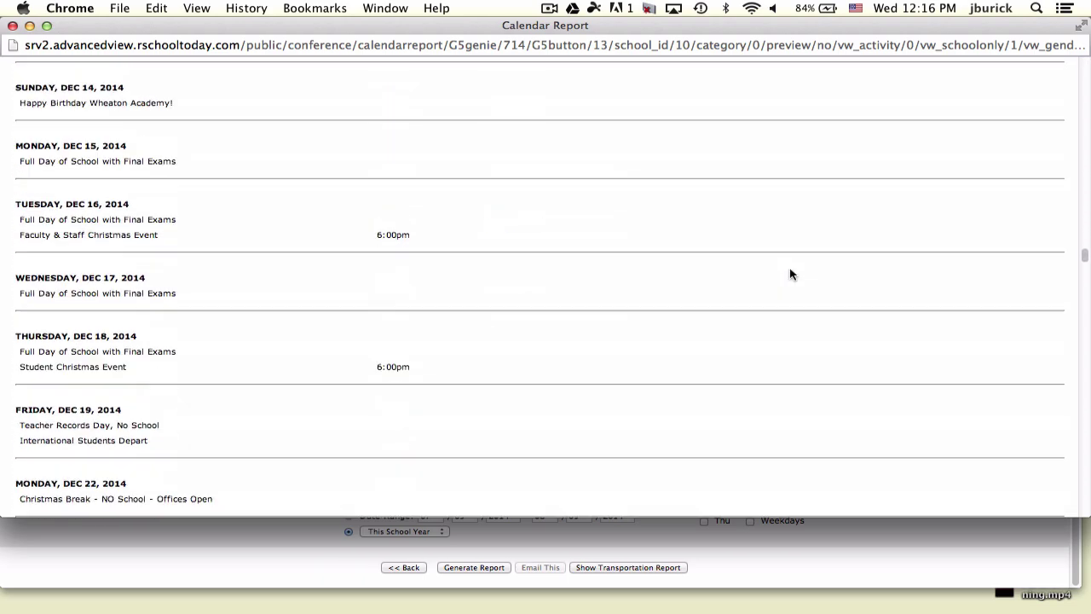
scroll(791, 261, "up", 4)
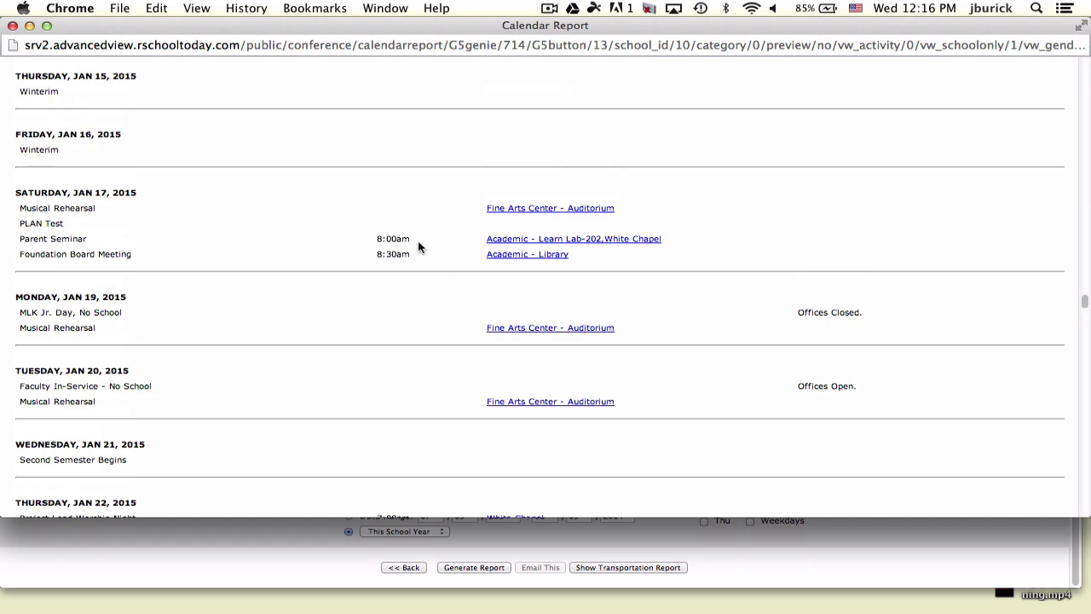
scroll(410, 328, "up", 15)
scroll(408, 331, "up", 15)
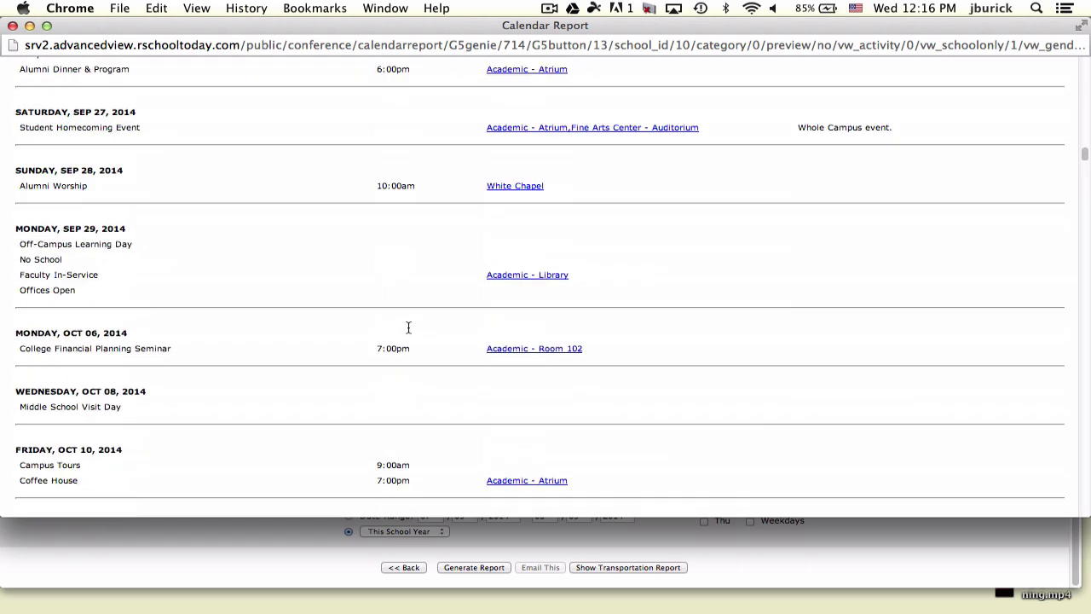
scroll(408, 332, "up", 15)
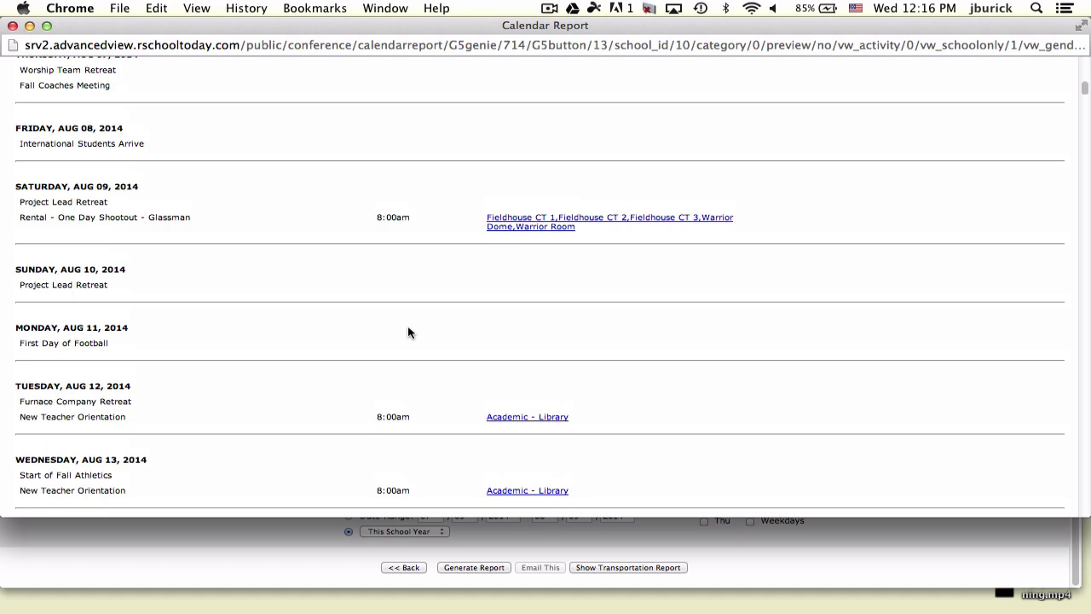
scroll(408, 332, "up", 15)
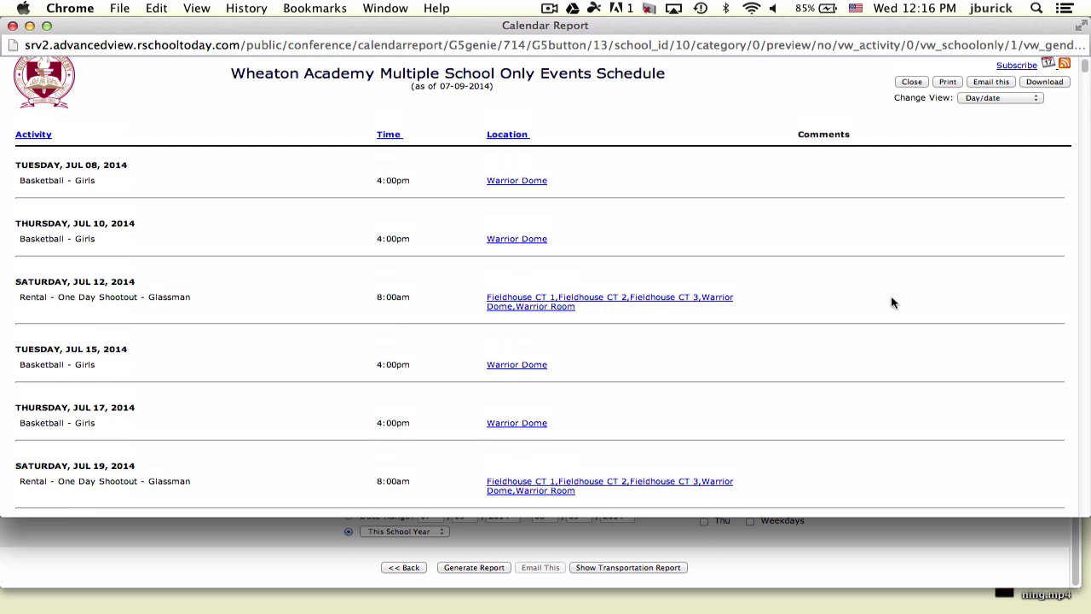
scroll(892, 302, "up", 1)
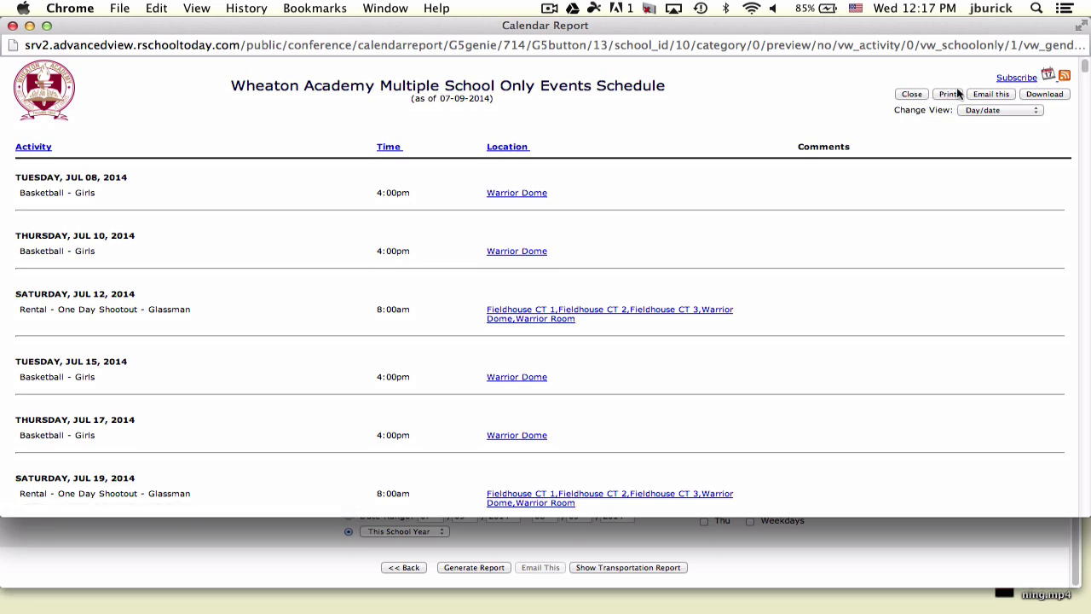
left_click(1047, 95)
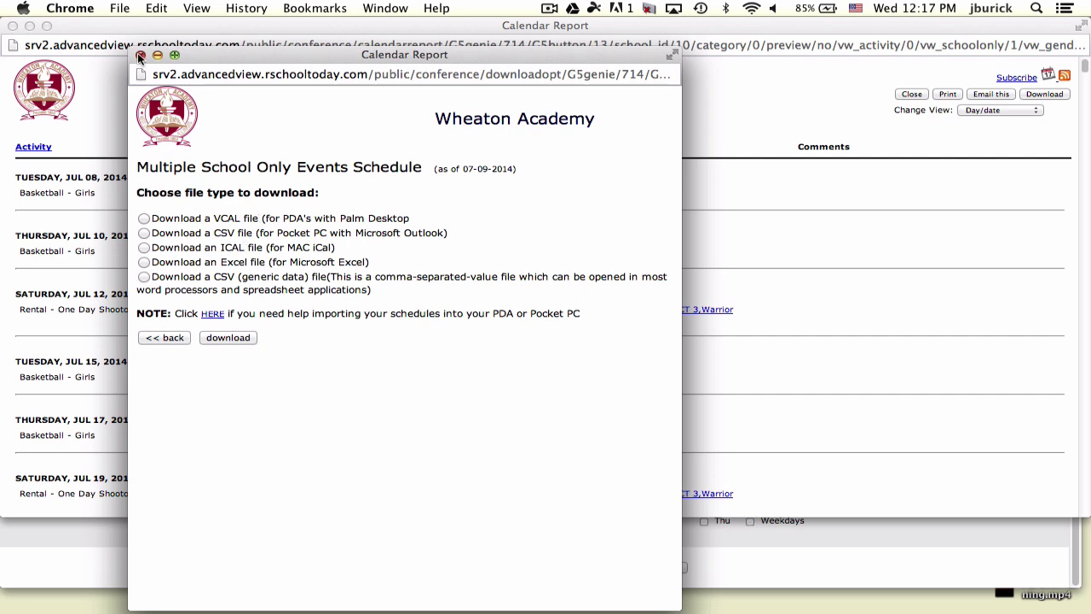
left_click(140, 57)
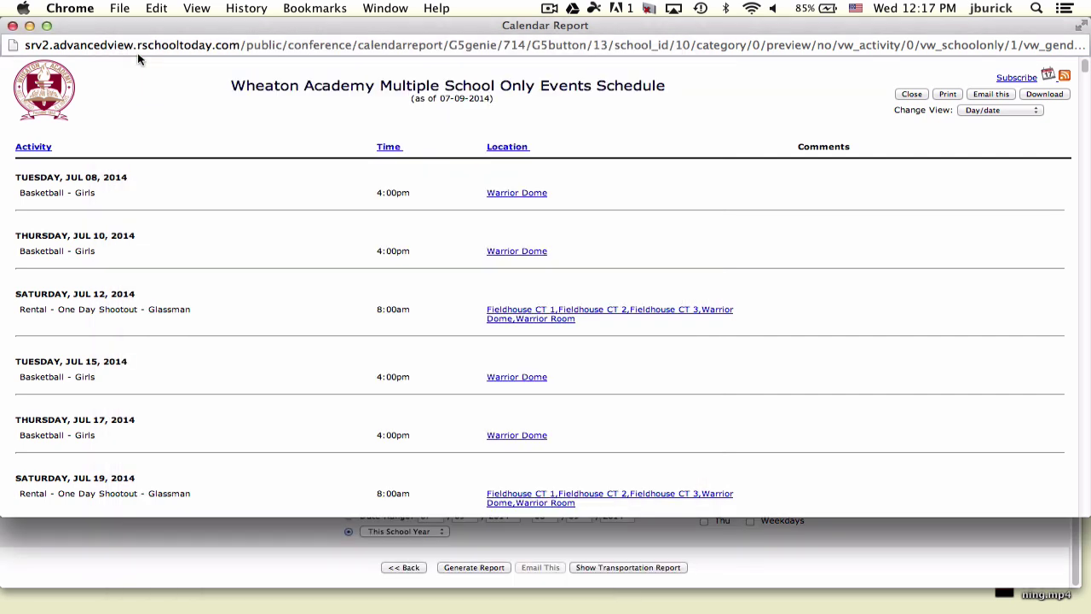
Open the report's Subscribe options showing Outlook, iCal and Google calendar feeds.
left_click(1016, 78)
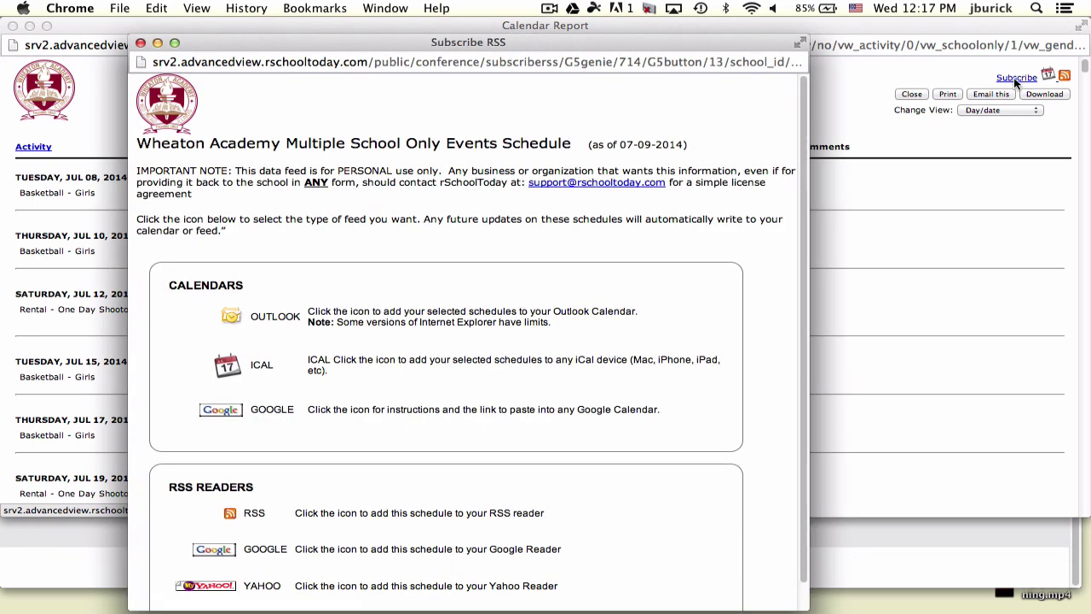
scroll(458, 377, "down", 2)
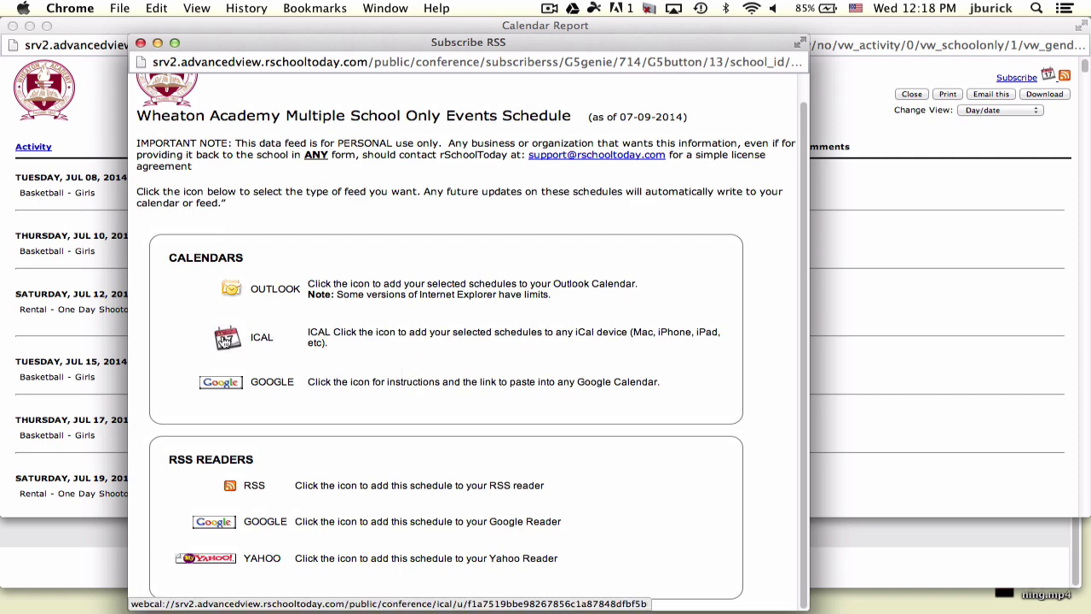
Subscribe to the iCal feed in Calendar as 'Wheaton Academy', auto-refreshing every day.
left_click(225, 340)
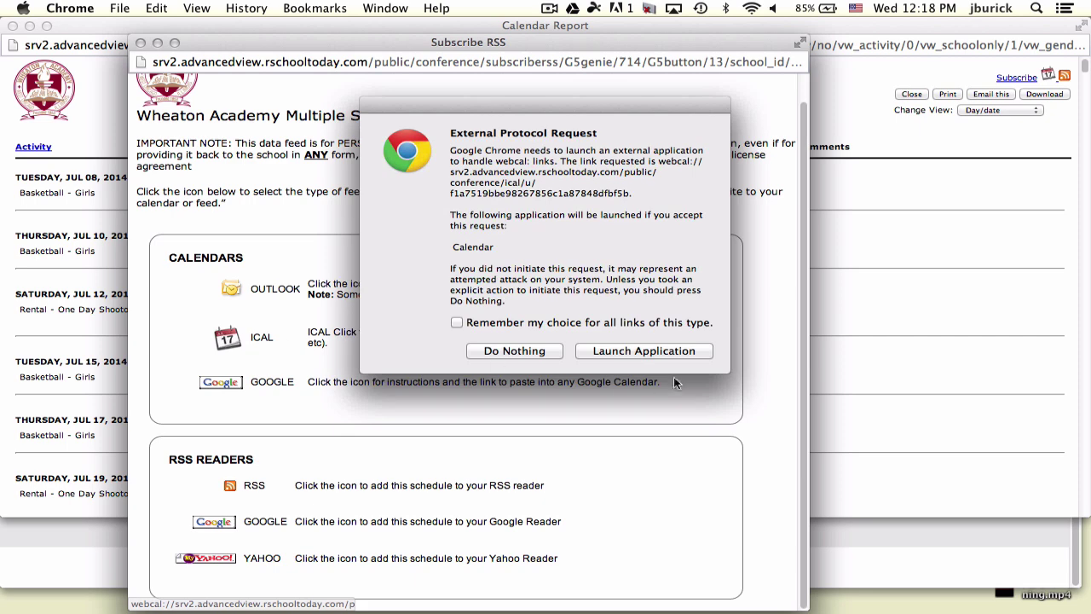
left_click(664, 352)
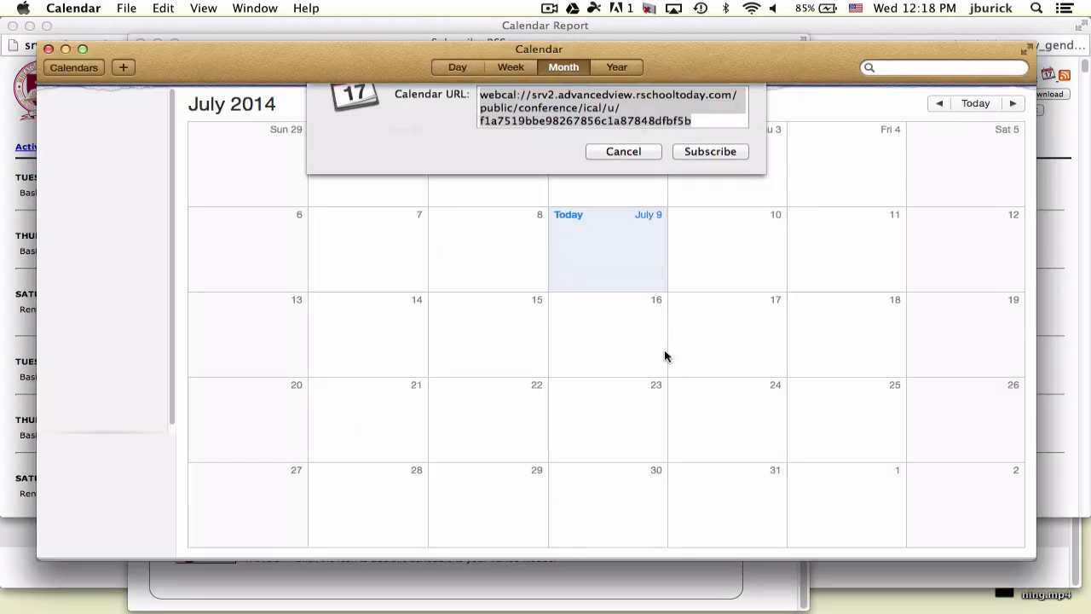
left_click(527, 231)
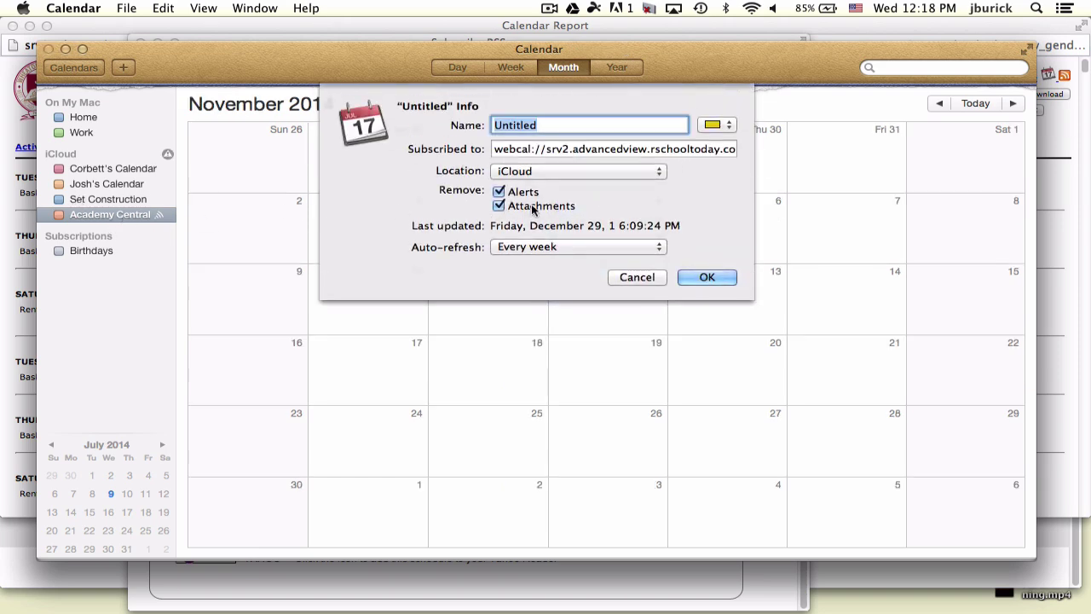
type("Wheaton")
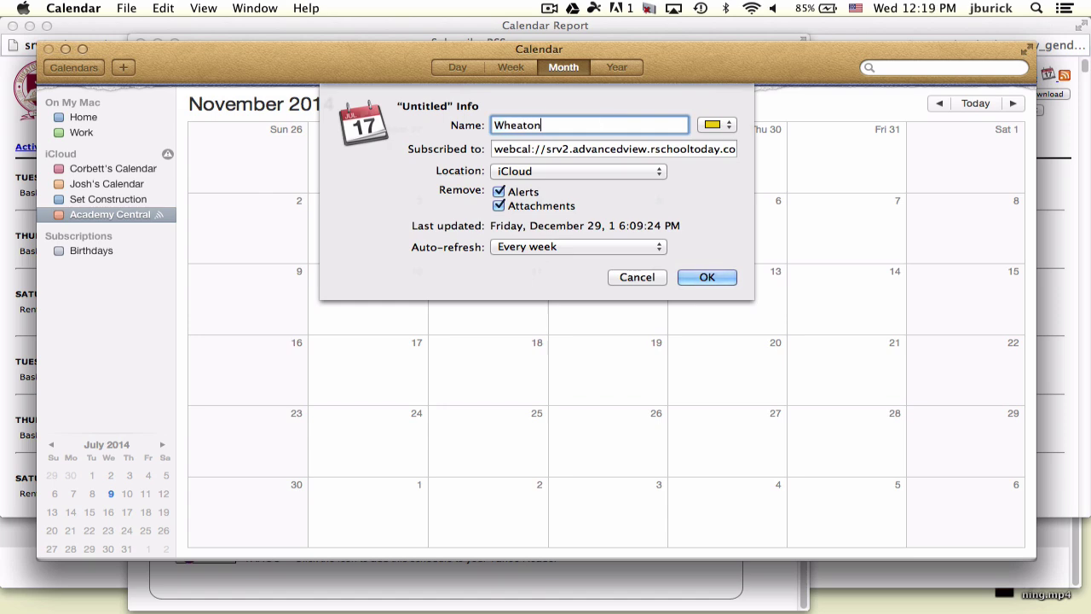
type(" Academy")
left_click(654, 247)
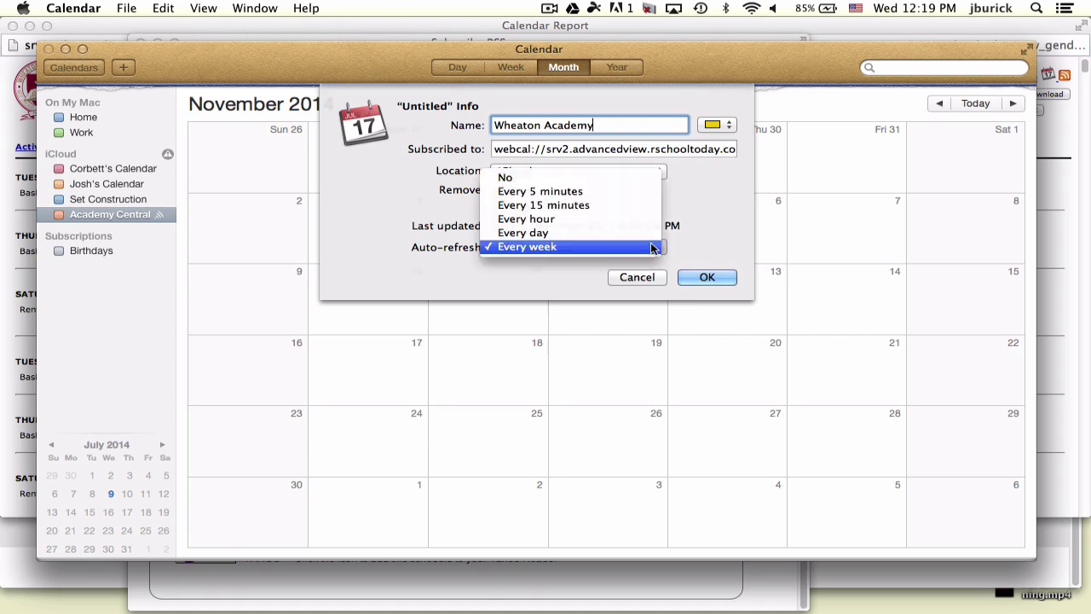
left_click(577, 228)
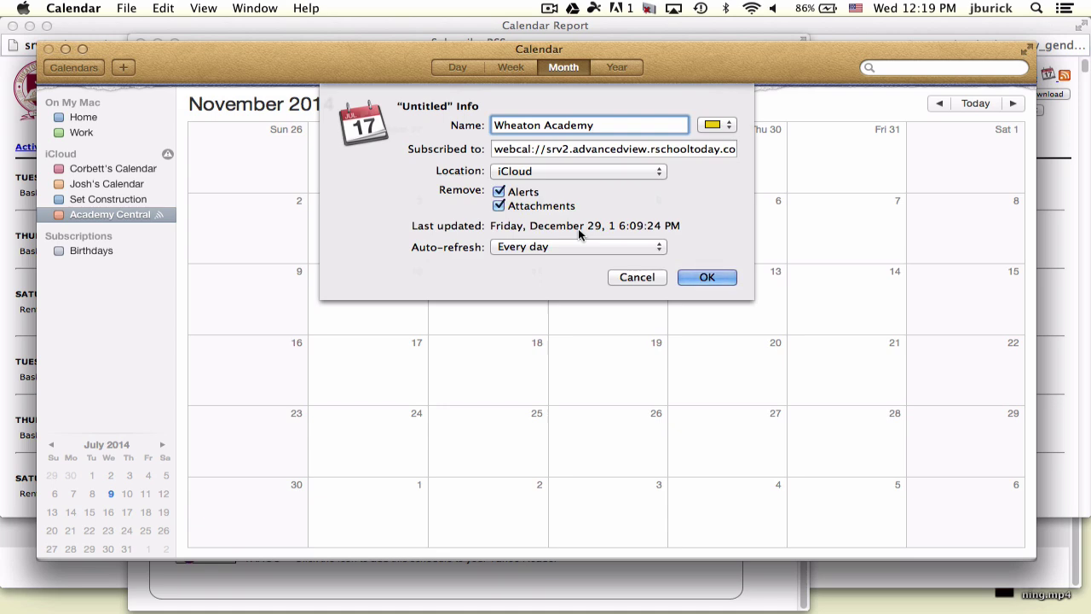
left_click(708, 278)
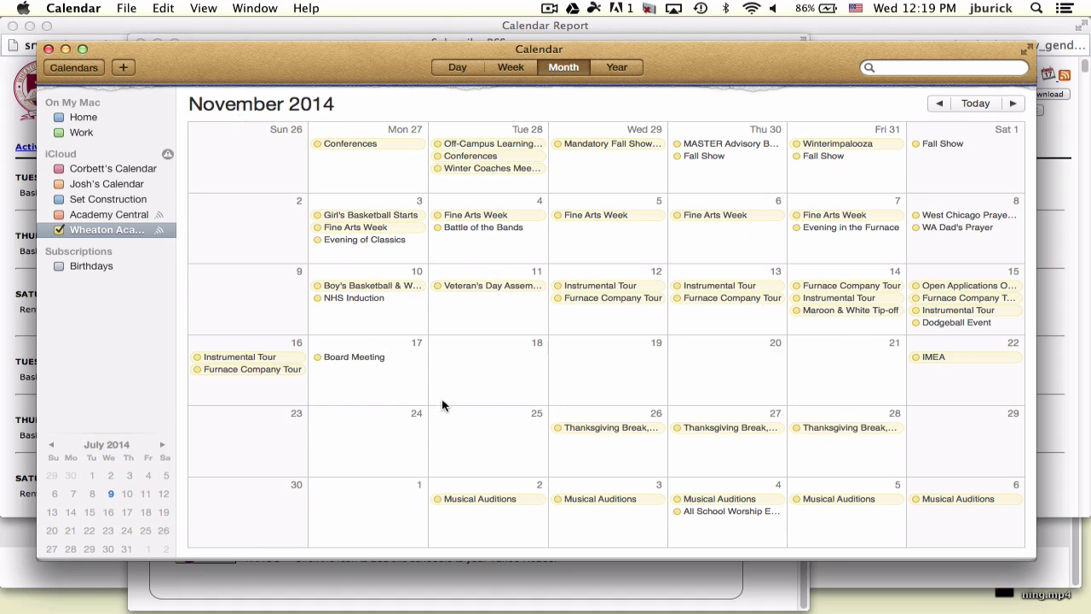
Go back to September 2014, toggle the Wheaton Academy calendar off and on, then switch to Chrome.
left_click(938, 106)
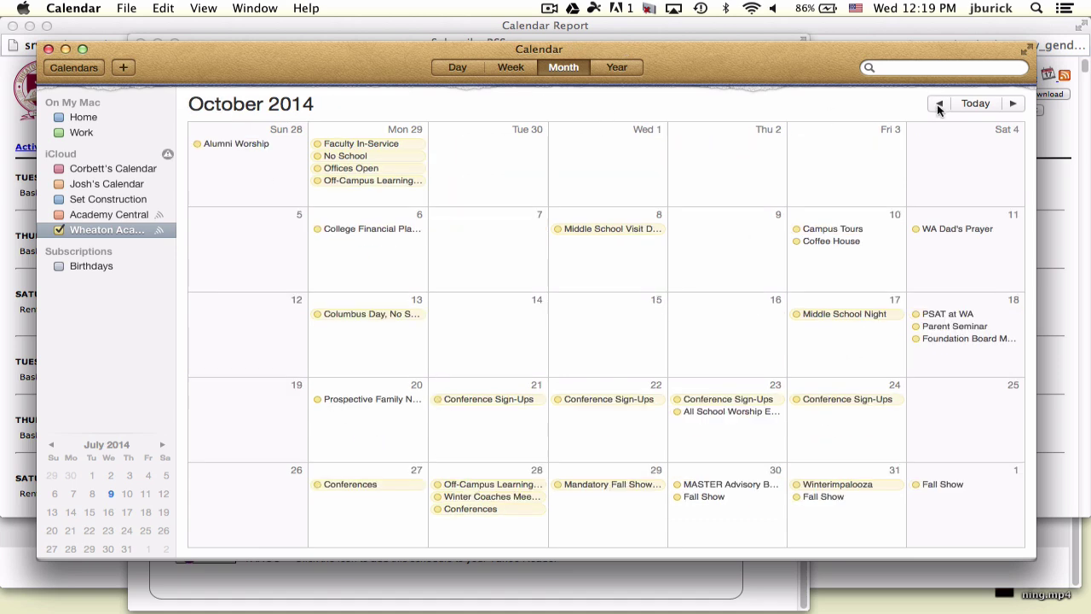
left_click(938, 106)
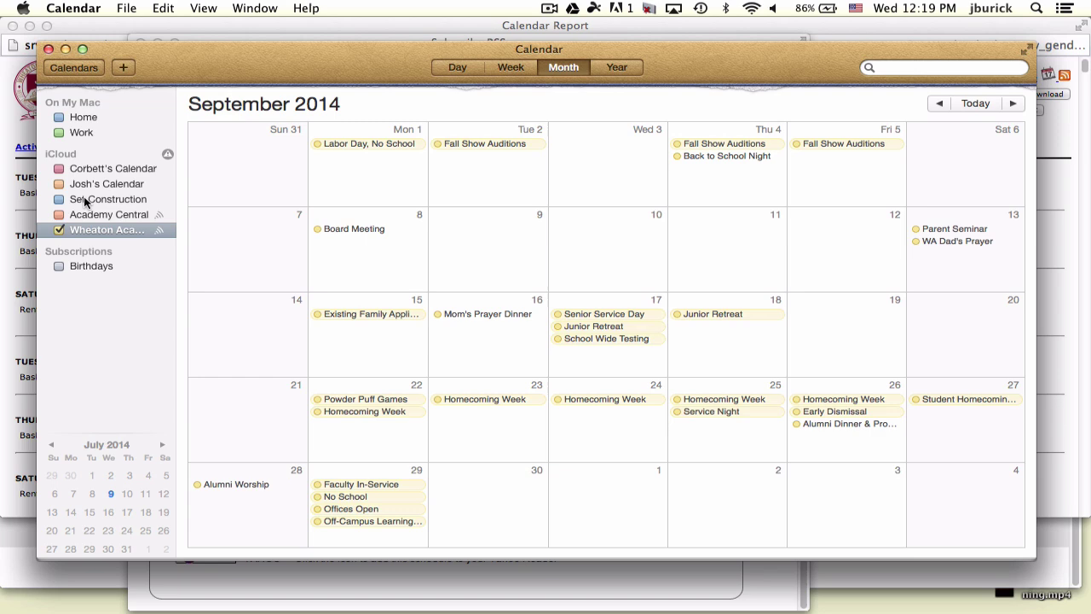
left_click(58, 231)
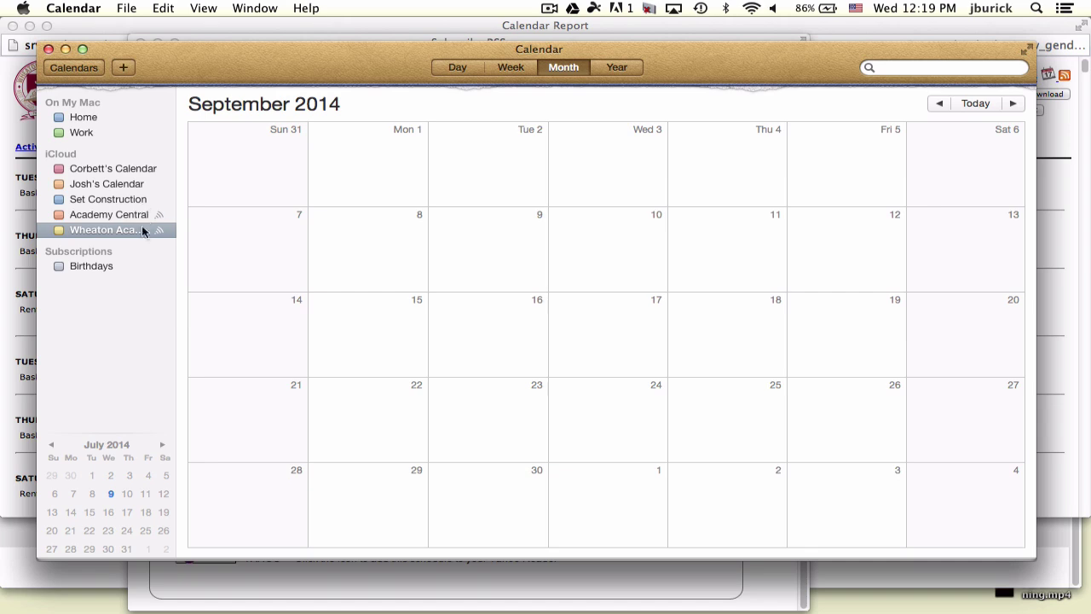
left_click(59, 231)
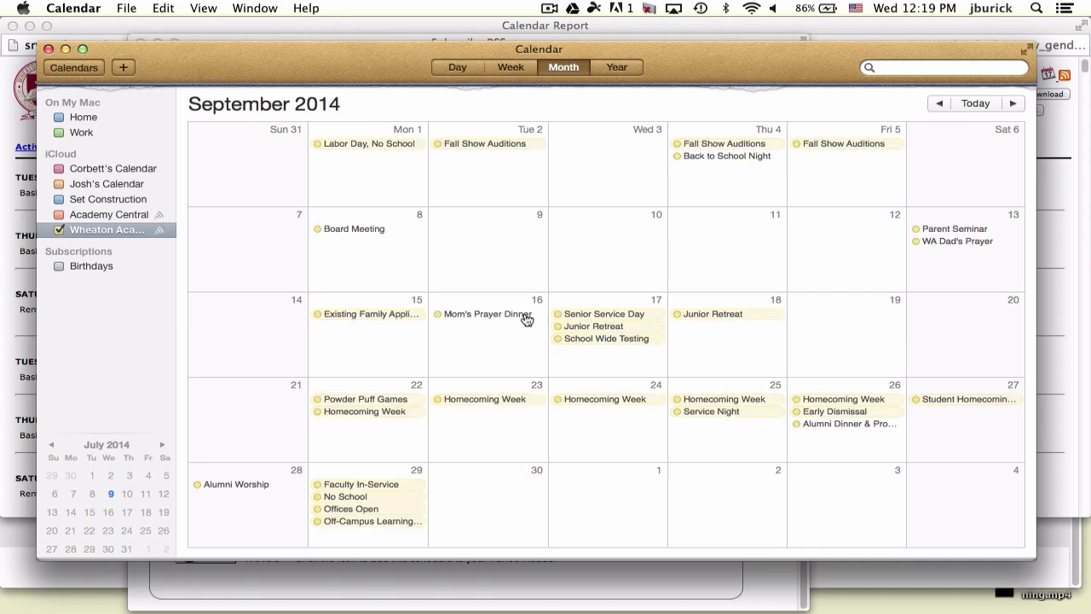
key("super+Tab")
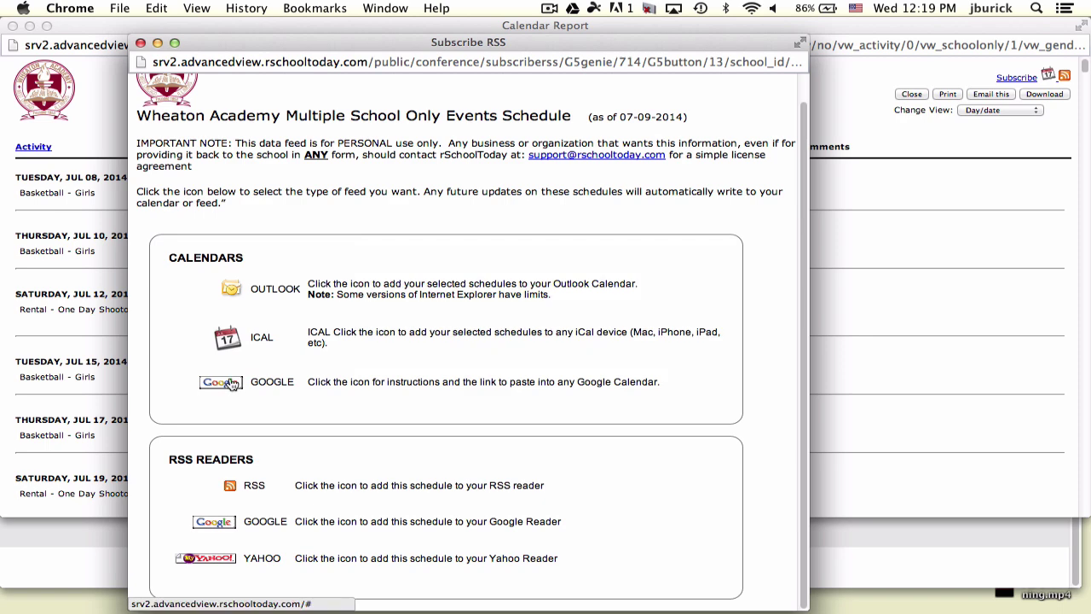
Copy the iCal feed URL from the Google Calendar subscription instructions and return to the browser.
left_click(221, 383)
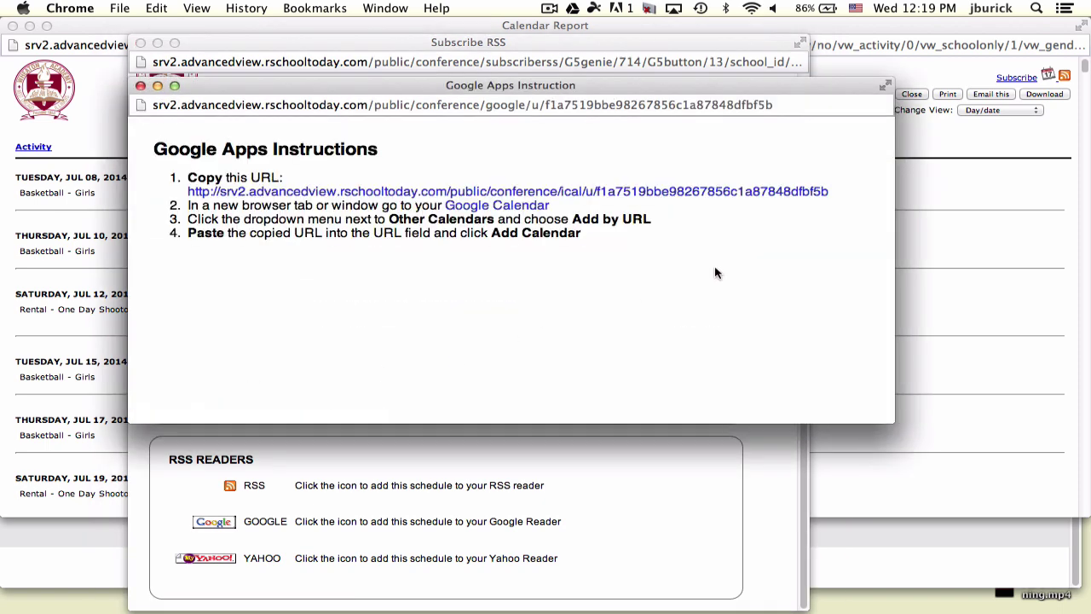
left_click_drag(831, 193, 189, 194)
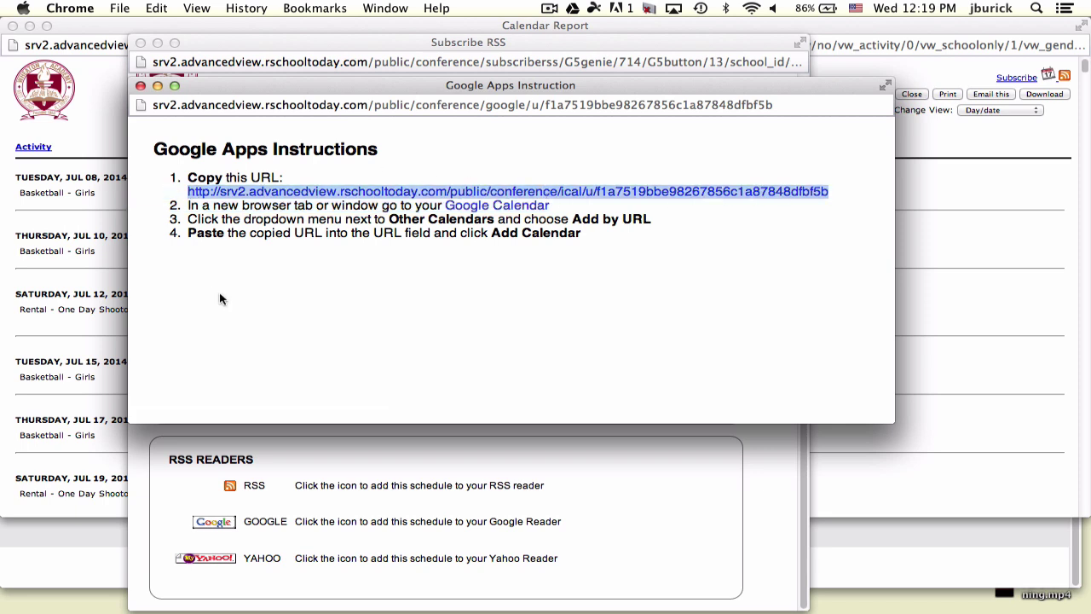
left_click(156, 8)
left_click(187, 79)
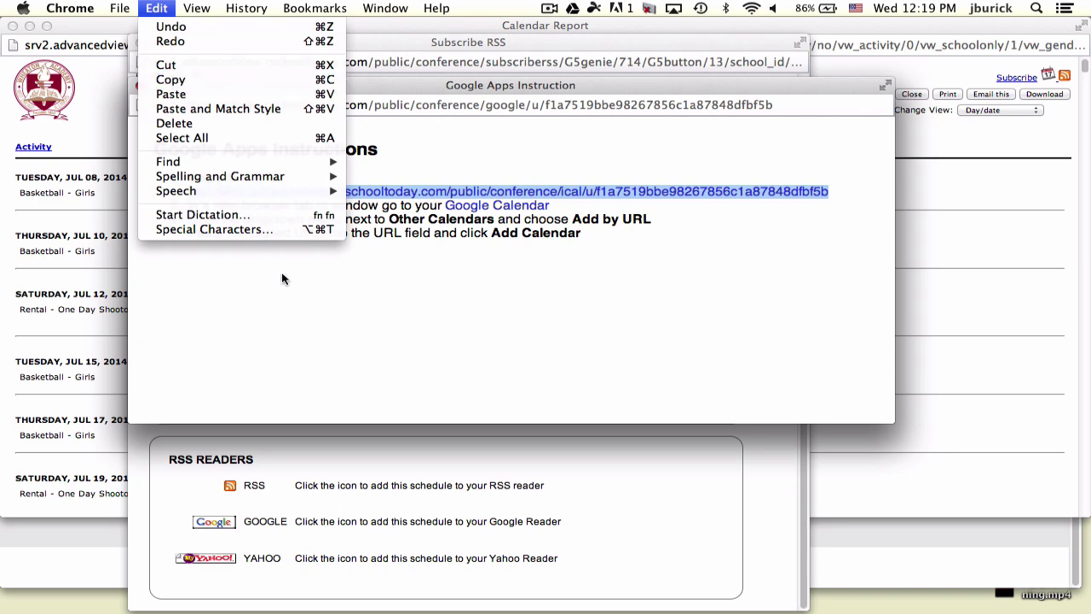
key("super+Tab")
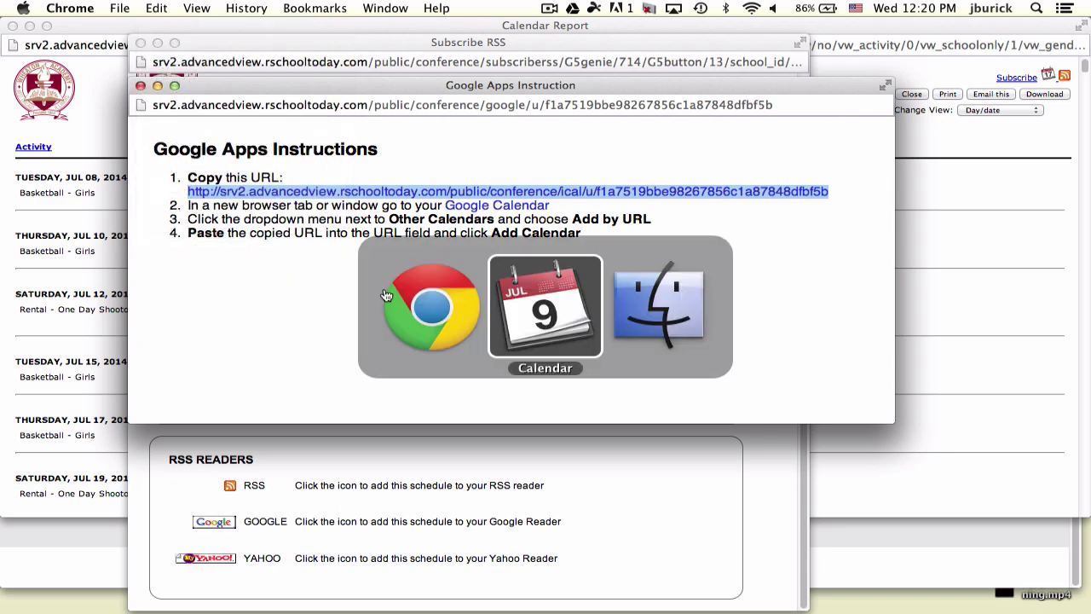
key("super+shift+Tab")
key("super+grave")
key("super+grave")
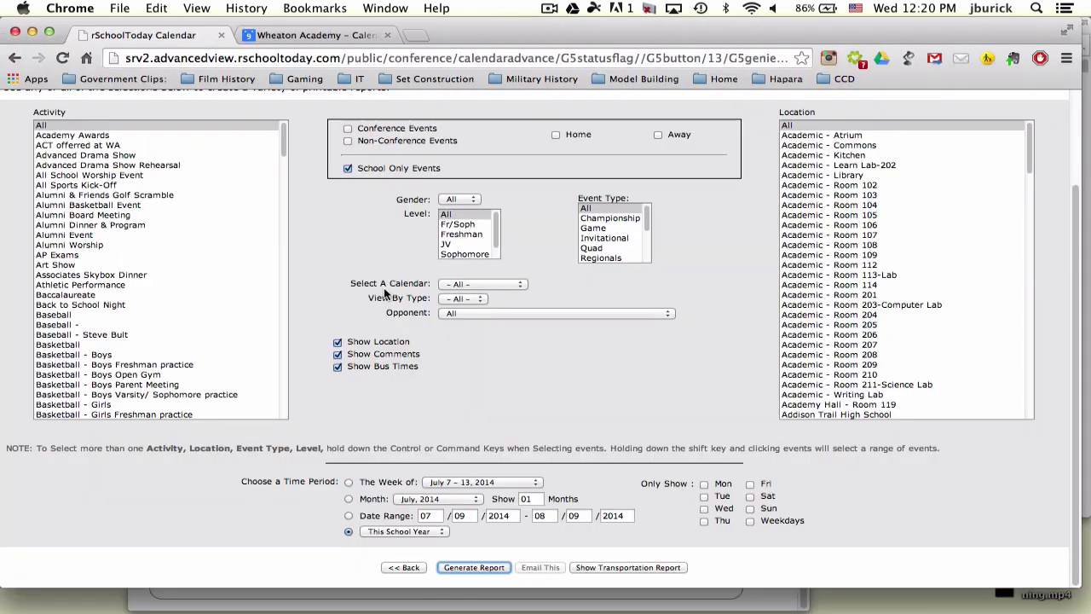
In Google Calendar, add the Wheaton Academy calendar by pasting the copied feed URL.
left_click(328, 36)
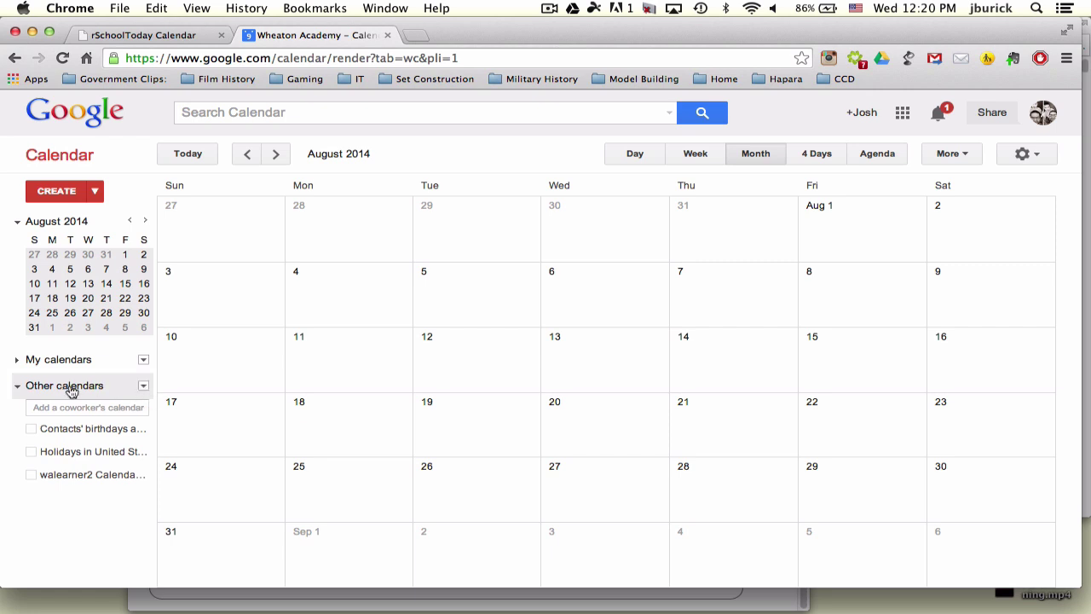
left_click(144, 388)
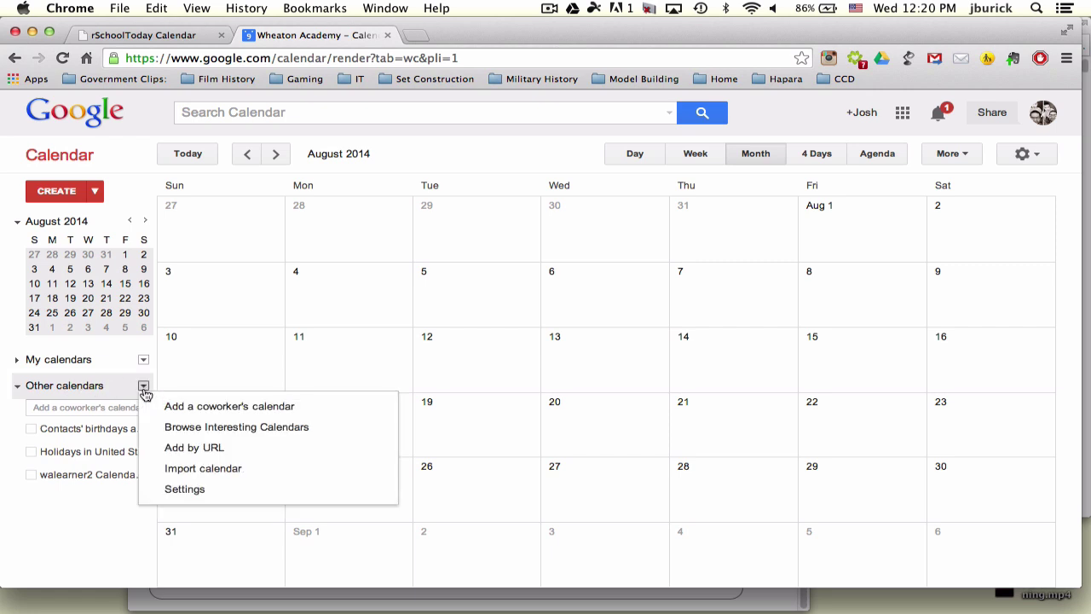
left_click(204, 449)
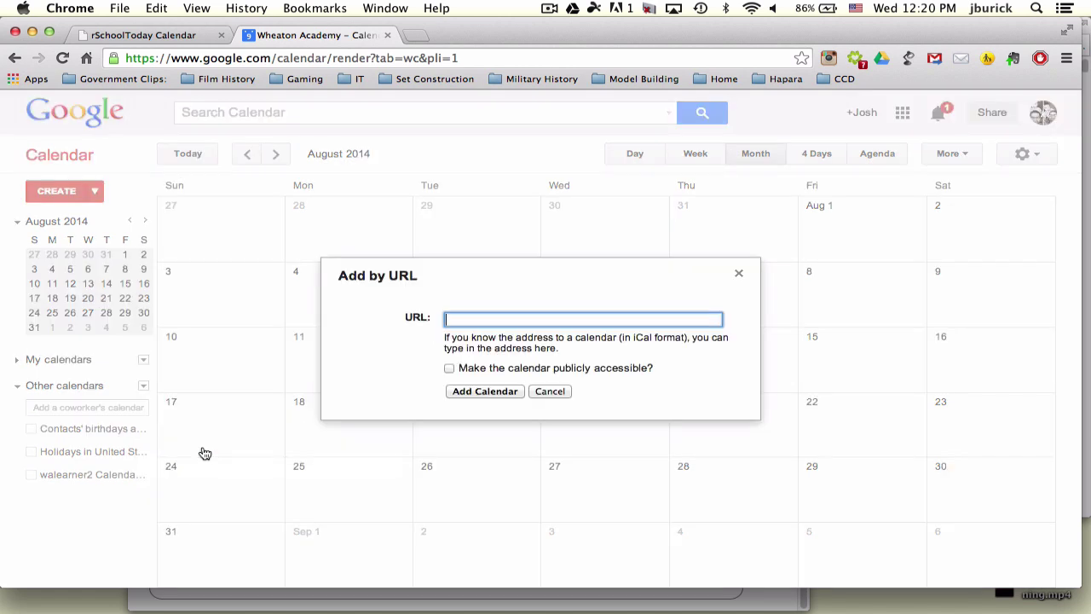
key("cmd+v")
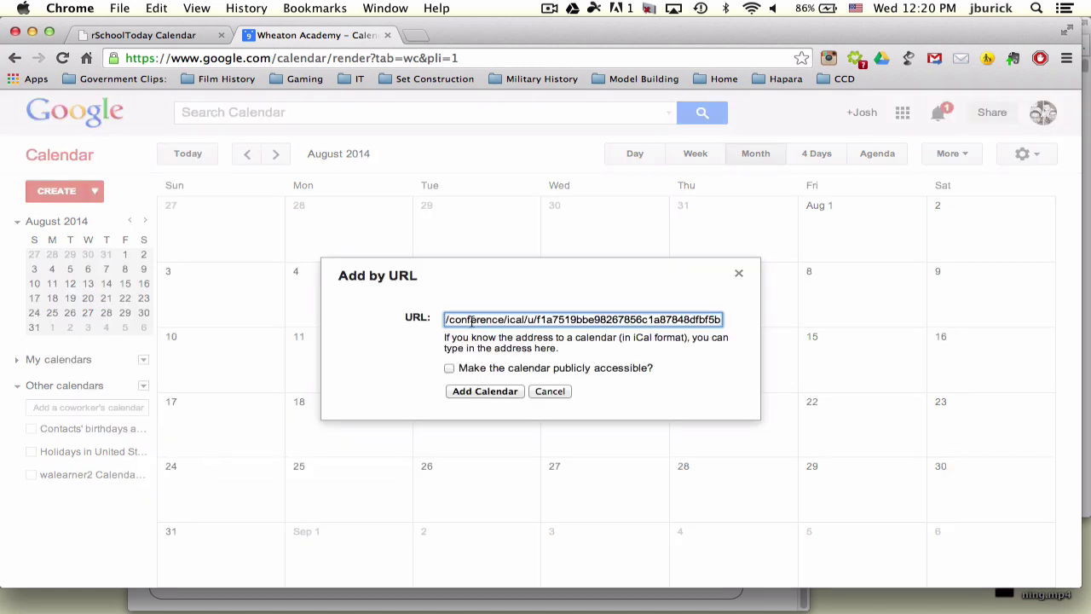
right_click(472, 321)
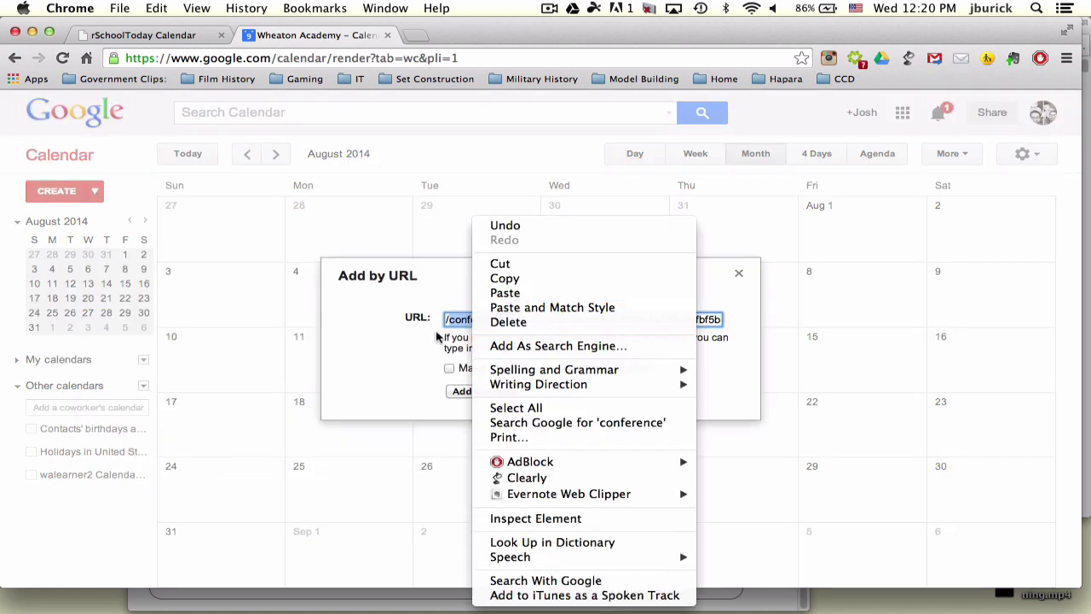
left_click(406, 332)
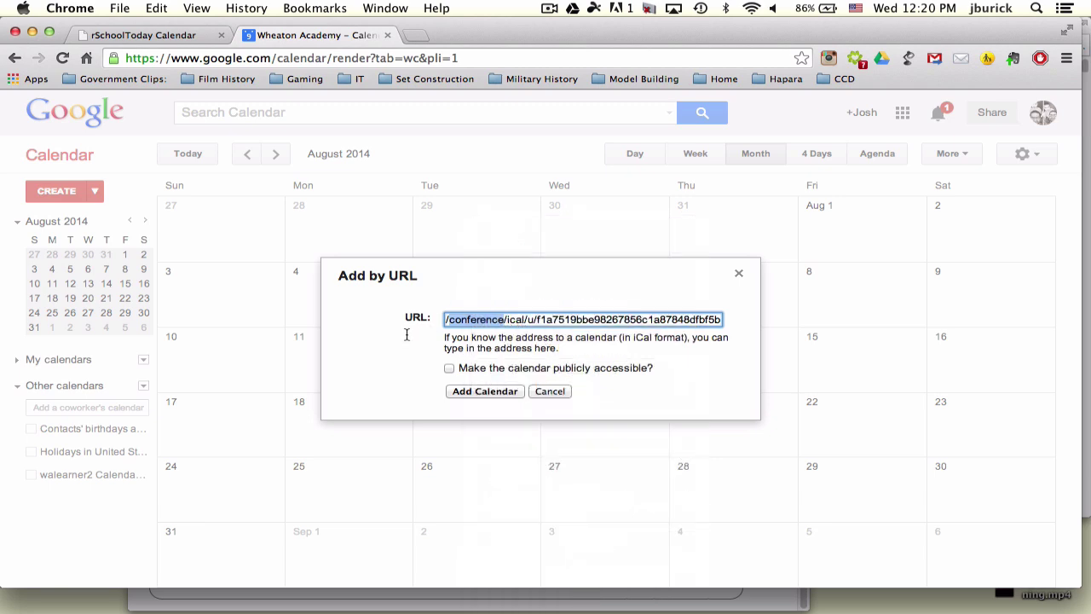
left_click(478, 395)
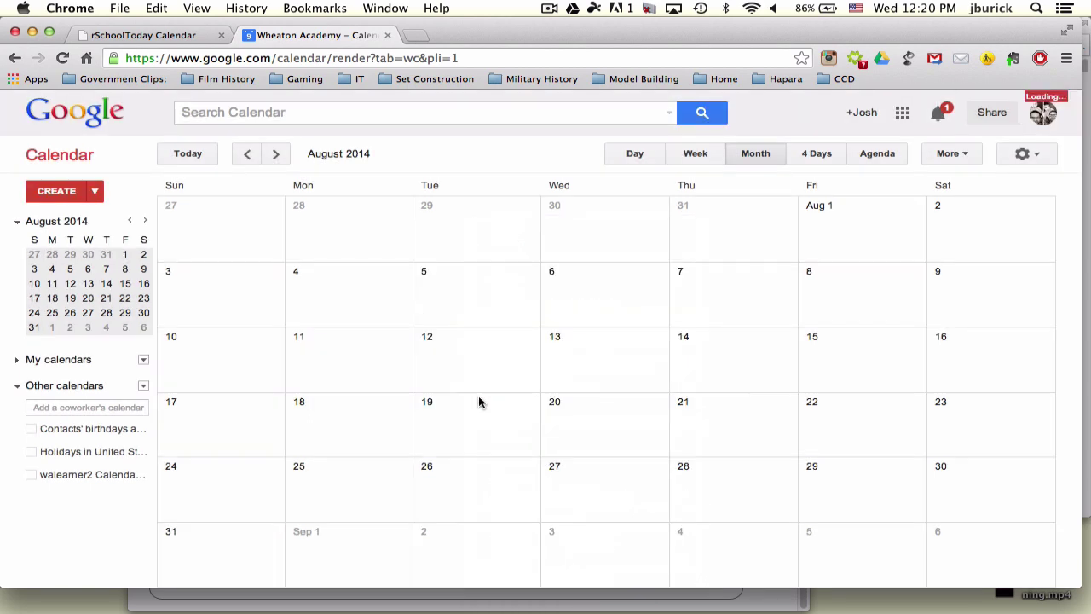
Check the August 2014 events now shown, then return to the rSchoolToday report tab.
scroll(724, 490, "down", 1)
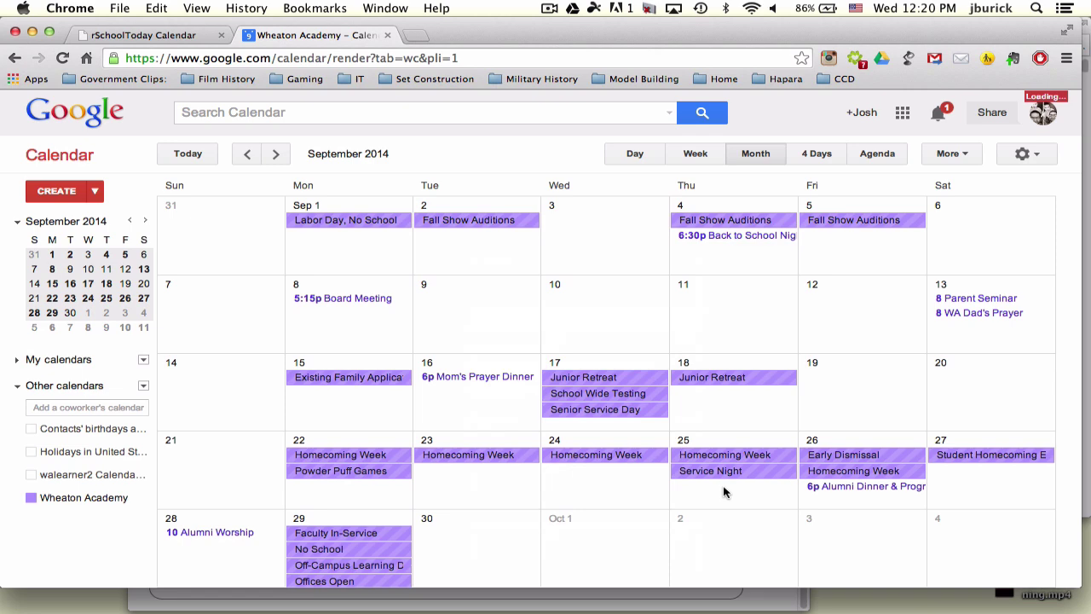
scroll(725, 492, "up", 1)
scroll(725, 491, "down", 1)
scroll(724, 492, "up", 1)
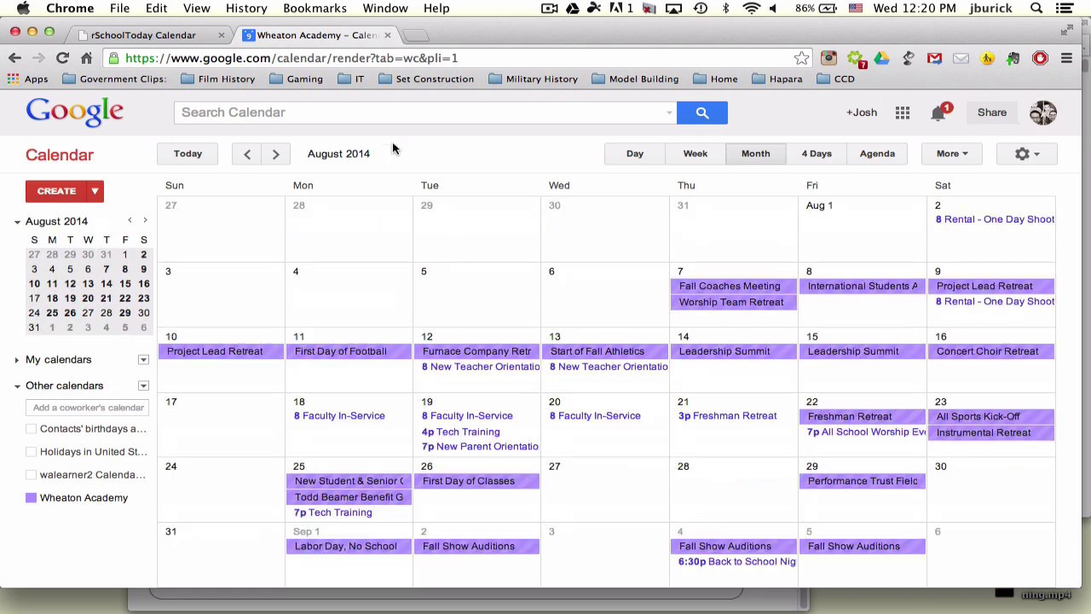
left_click(141, 35)
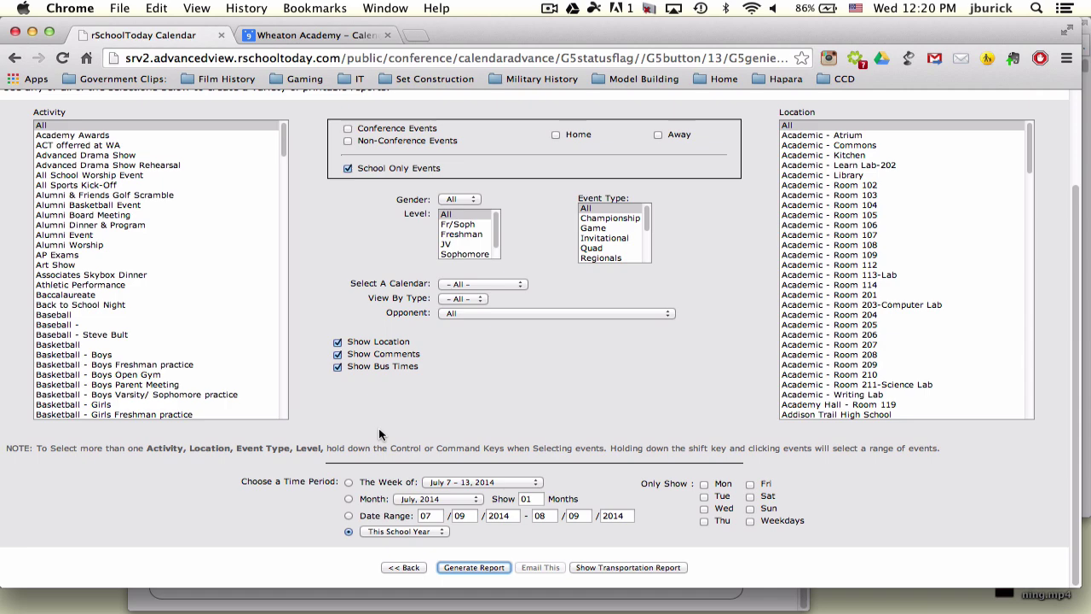
Look over the Advanced View report form, then go back to the Wheaton Academy calendar page.
scroll(379, 431, "up", 3)
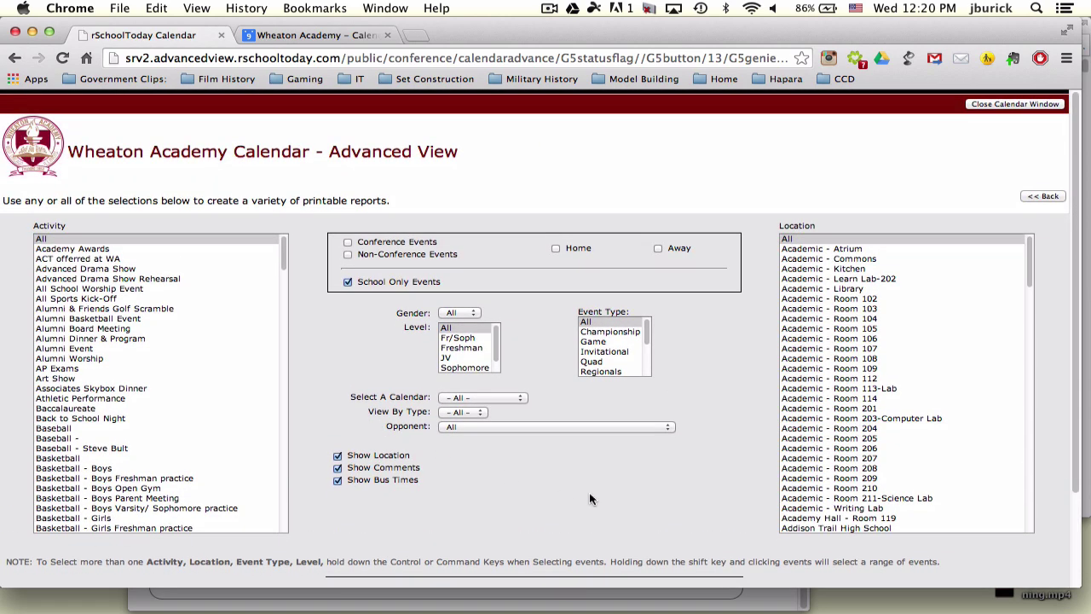
scroll(528, 511, "down", 3)
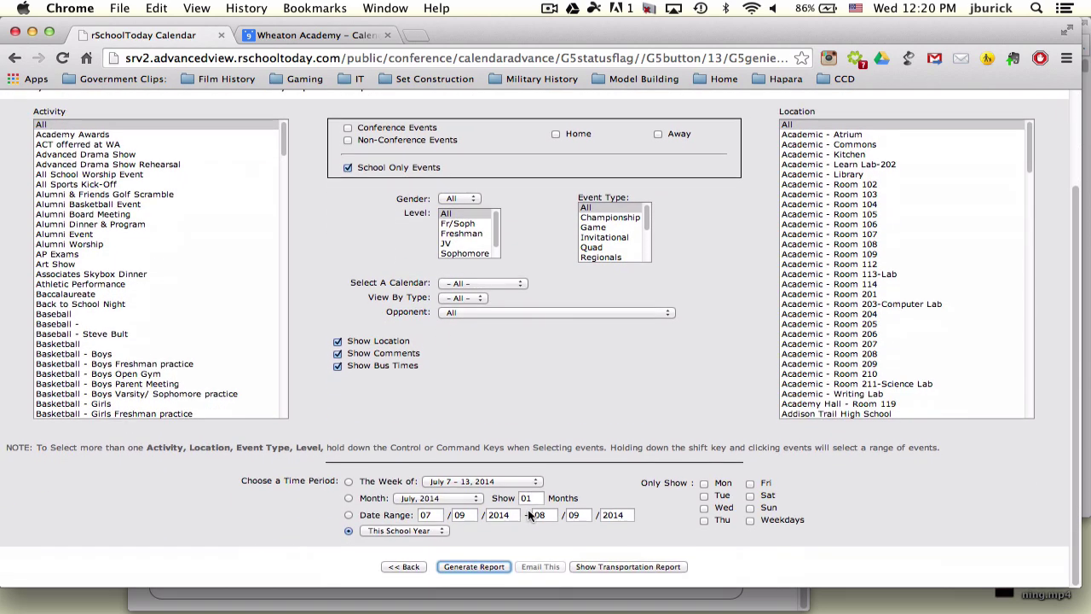
scroll(685, 447, "up", 3)
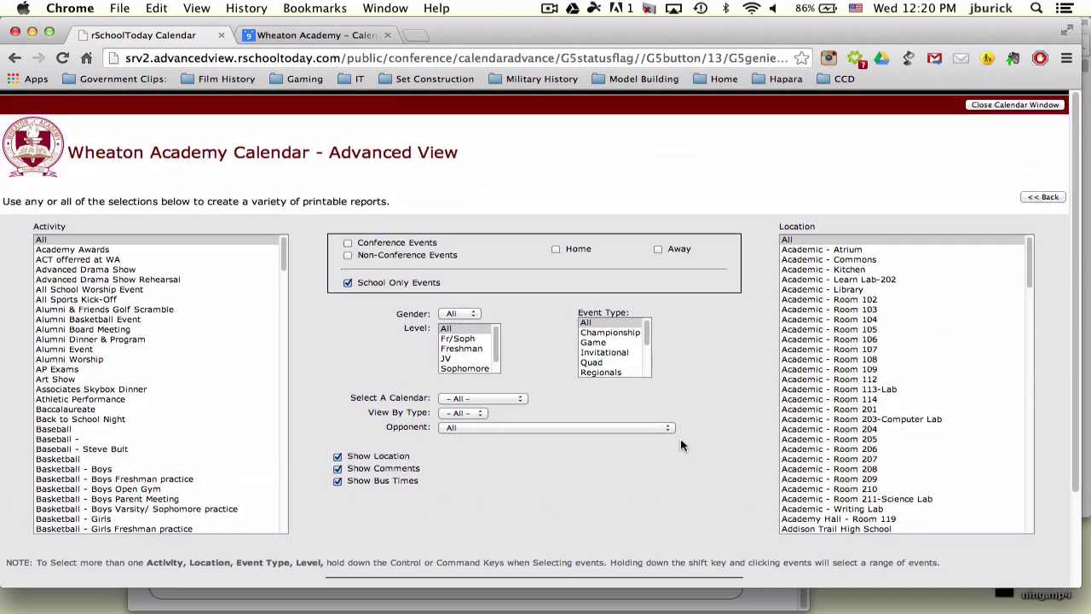
left_click(14, 58)
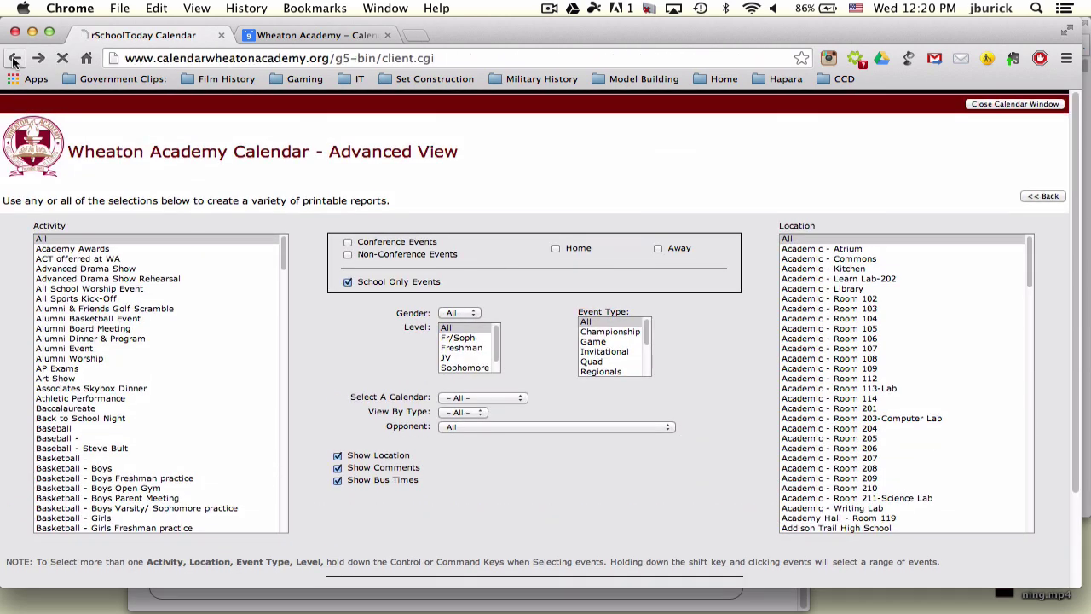